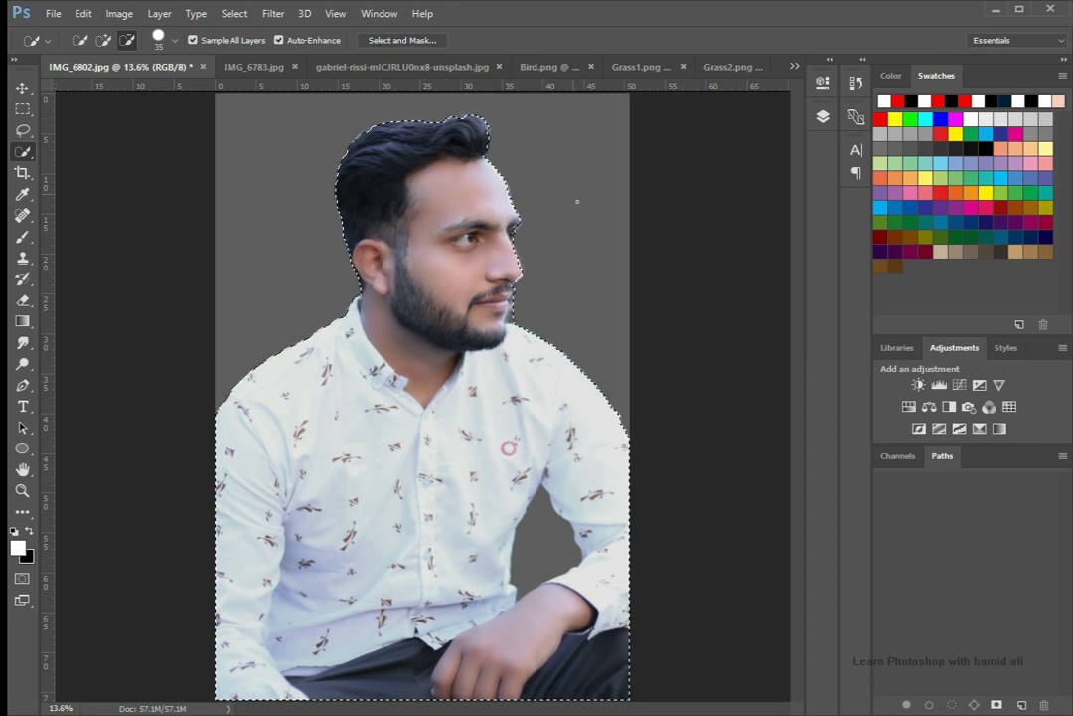
Subtract the rest of the gap between the arm and torso from the selection and mask the photo with it
left_click_drag(537, 502, 564, 547)
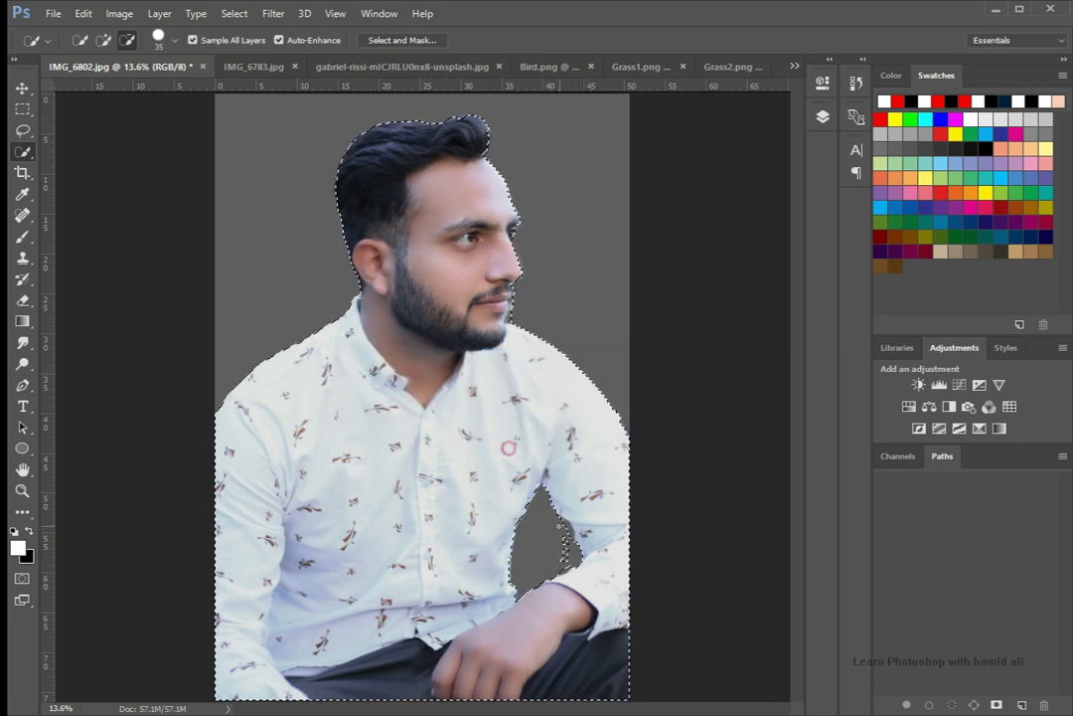
left_click_drag(565, 547, 533, 523)
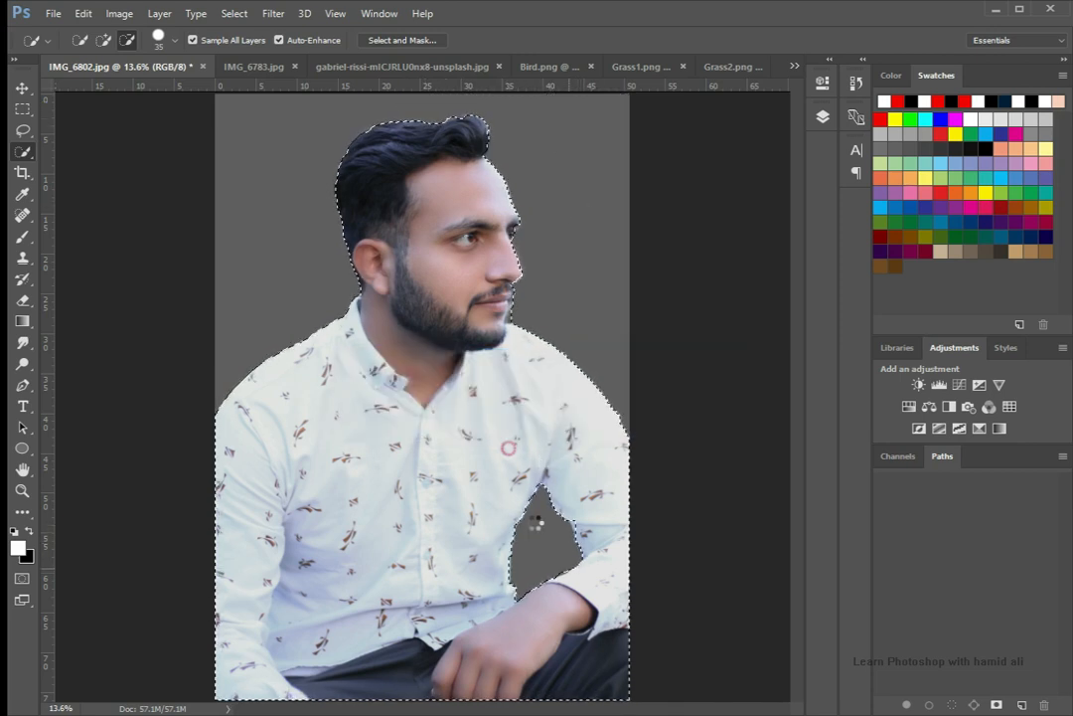
left_click(822, 117)
left_click(686, 428)
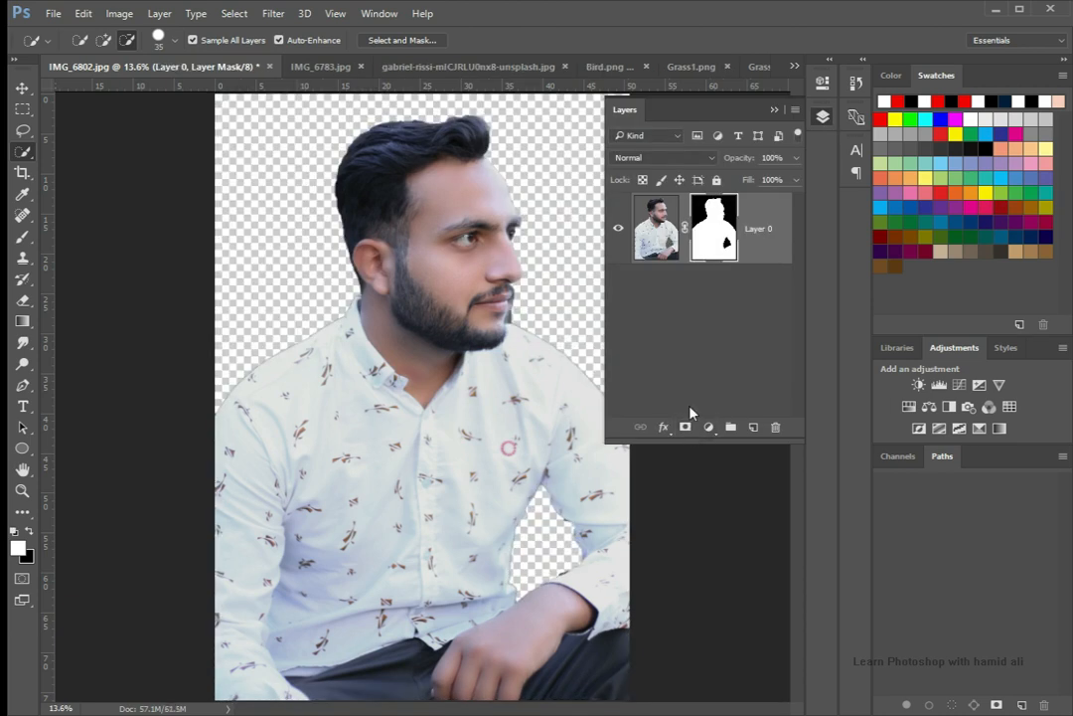
Erase the leftover grey background strip beside the chin on the layer mask
scroll(505, 308, "up", 5)
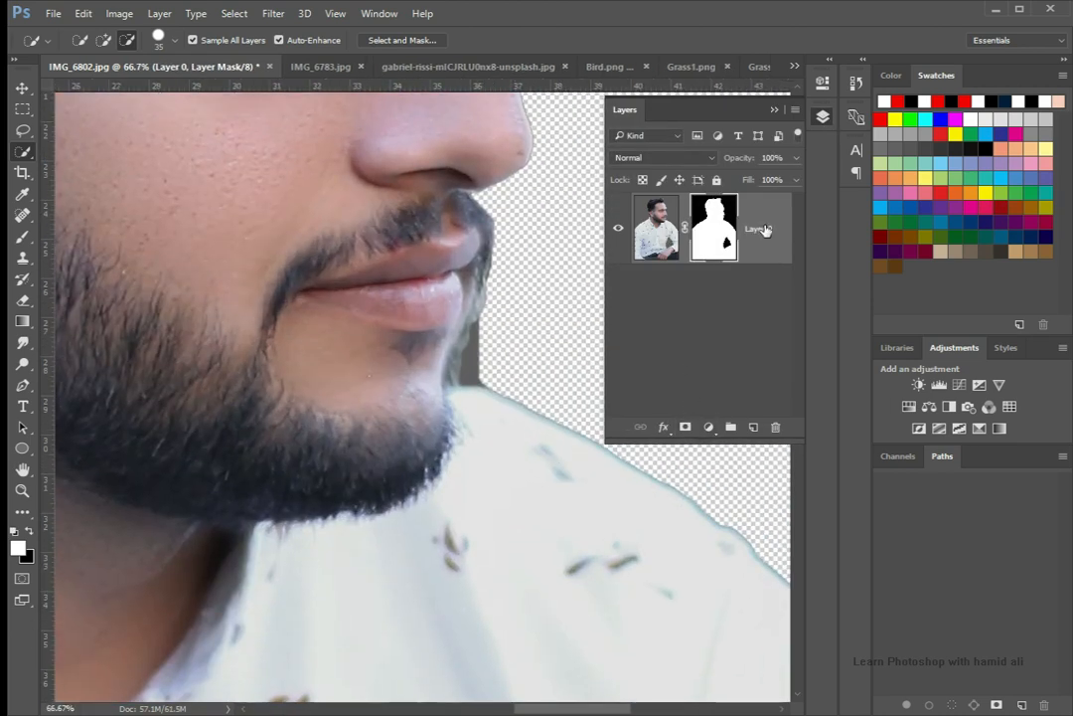
key("e")
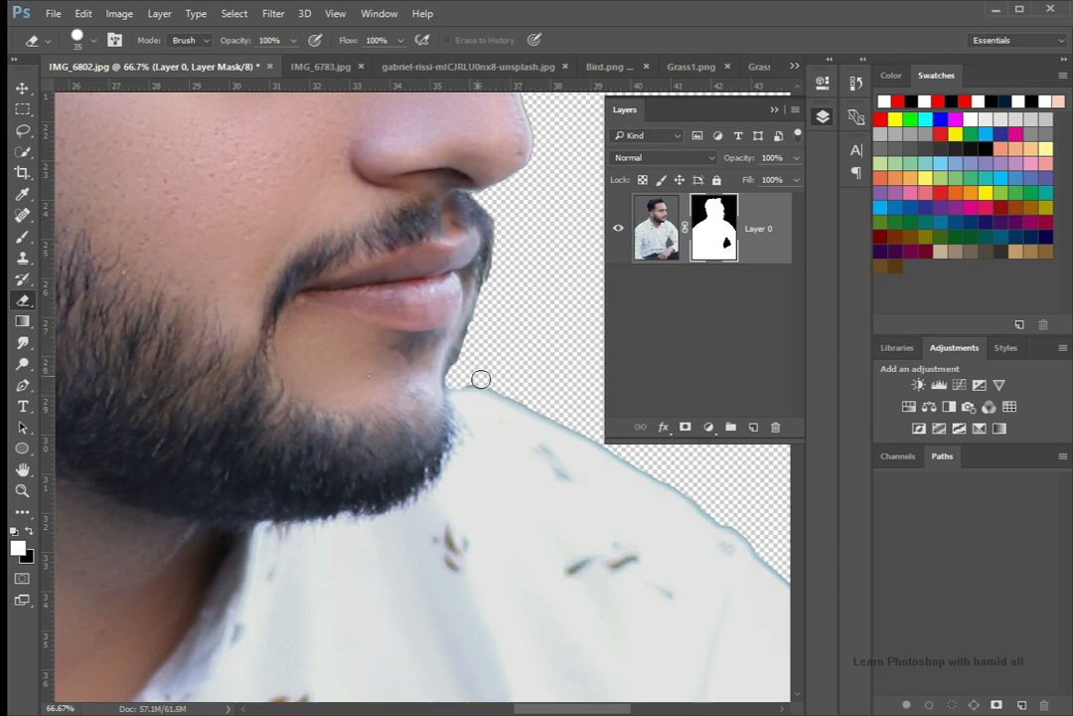
scroll(546, 360, "down", 5)
Add a black Solid Color fill layer and place it beneath the cut-out man
left_click(708, 426)
left_click(746, 76)
mouse_move(562, 544)
left_mouse_down()
mouse_move(552, 559)
mouse_move(562, 563)
left_mouse_up()
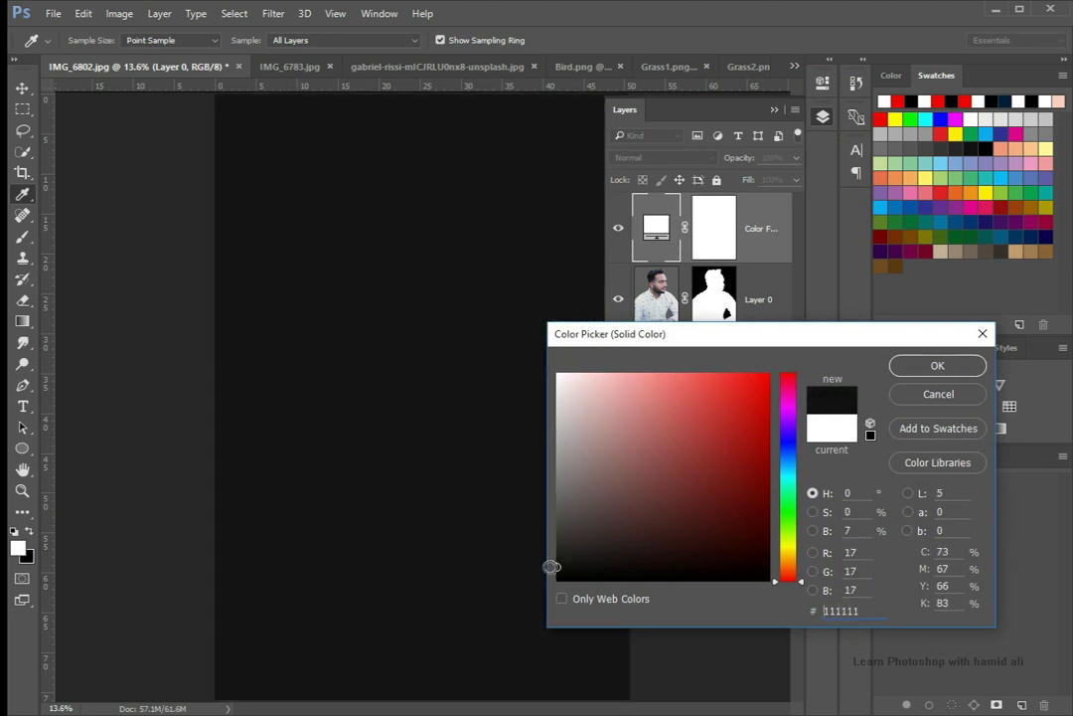
key("Return")
left_click_drag(708, 279, 709, 333)
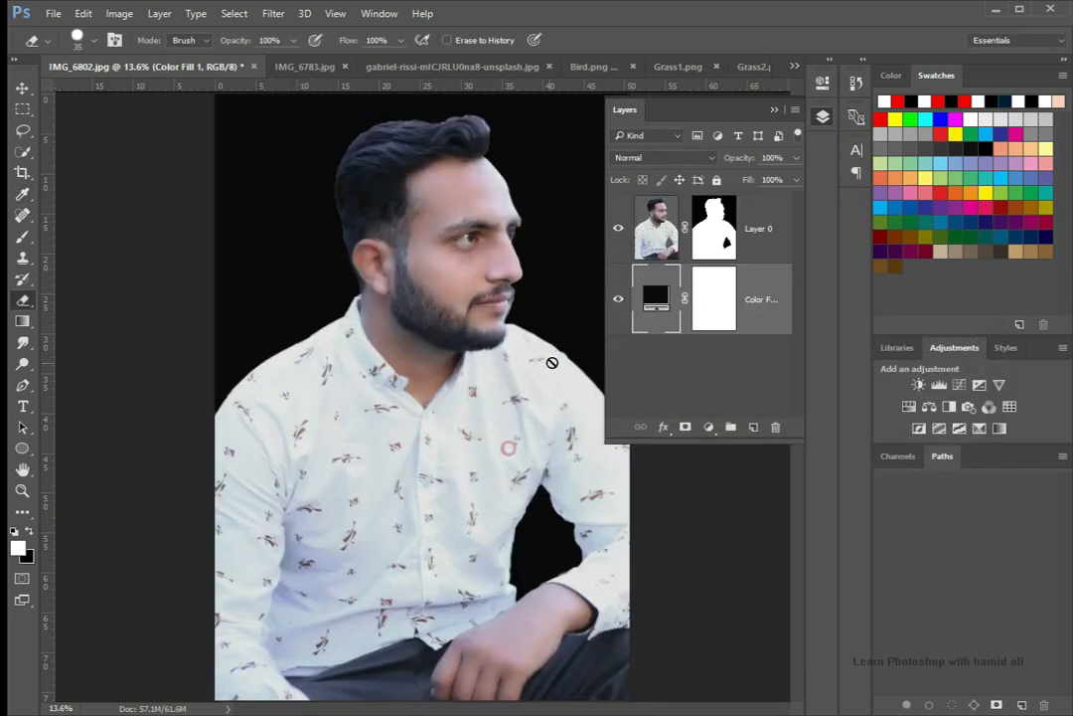
left_click(774, 109)
key("ctrl+minus")
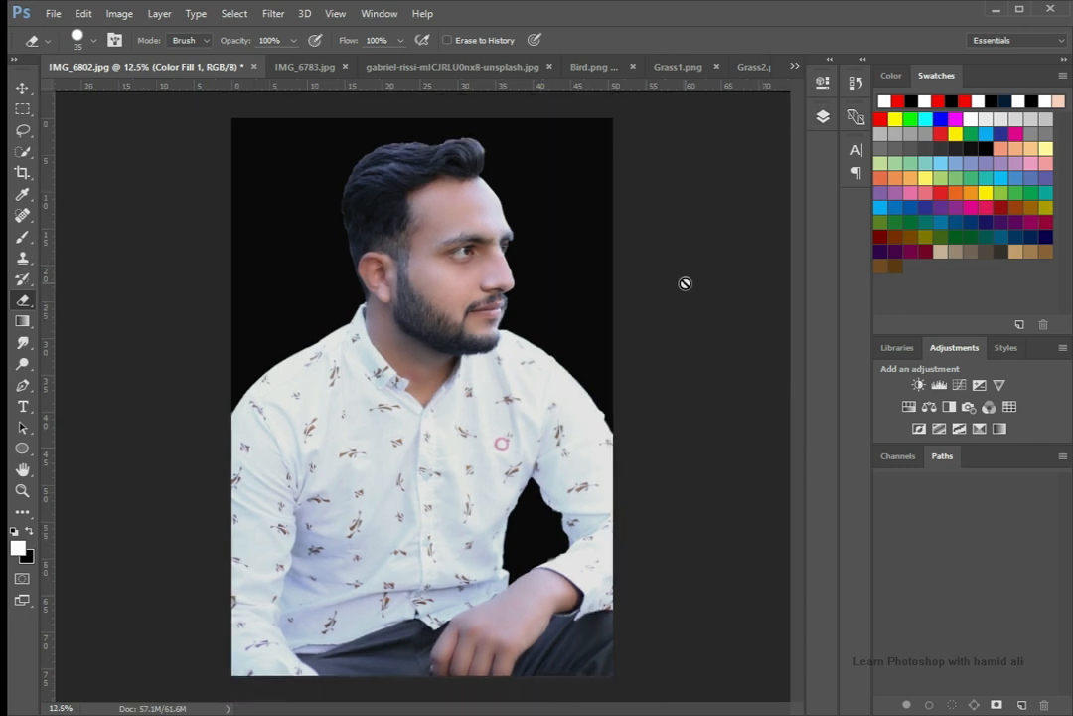
Convert the masked portrait layer, Layer 0, to a smart object
left_click(823, 118)
left_click(773, 233)
right_click(774, 233)
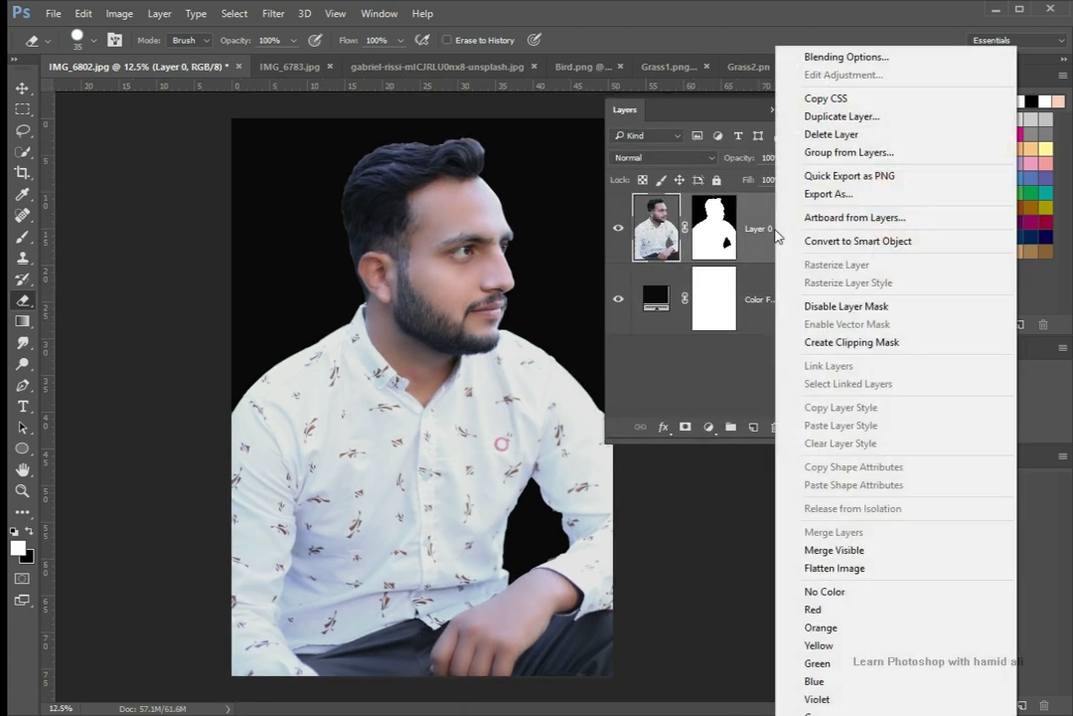
key("Escape")
right_click(790, 249)
left_click(850, 240)
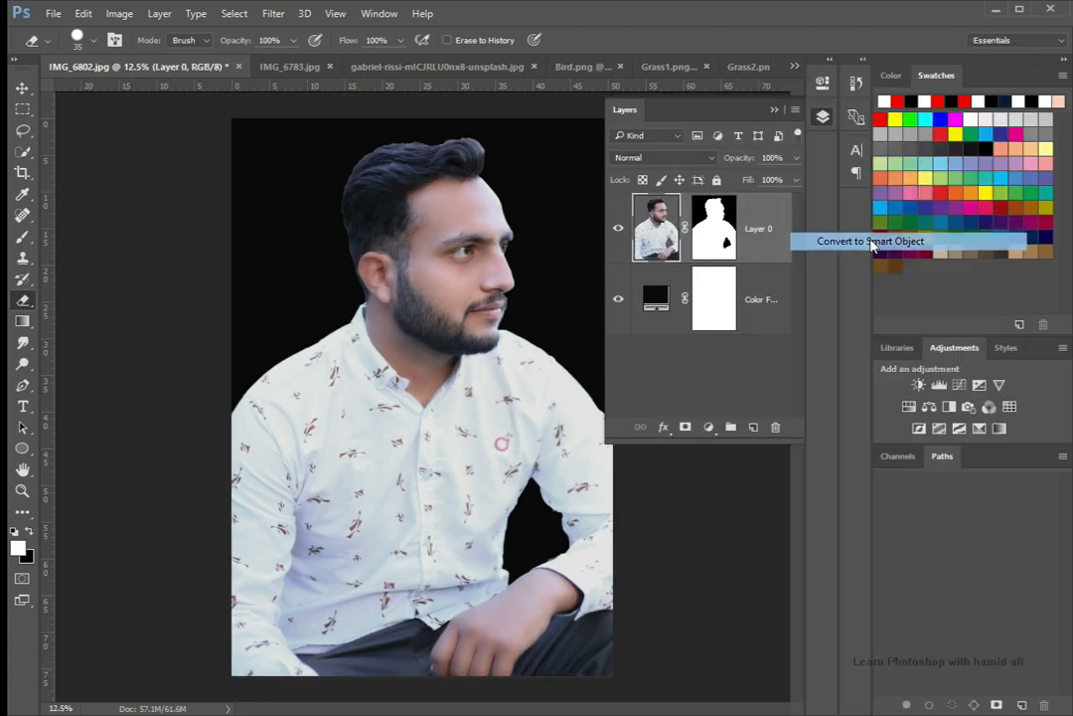
left_click(616, 335)
Scale the man up and reposition him so his head and shoulders fill the canvas
left_click(22, 90)
left_click(547, 564)
left_click(578, 607)
left_click_drag(618, 678, 699, 713)
left_click_drag(600, 477, 546, 541)
key("Return")
Add a layer mask to Layer 0 and set up the Brush tool with black as the foreground color
left_click(822, 116)
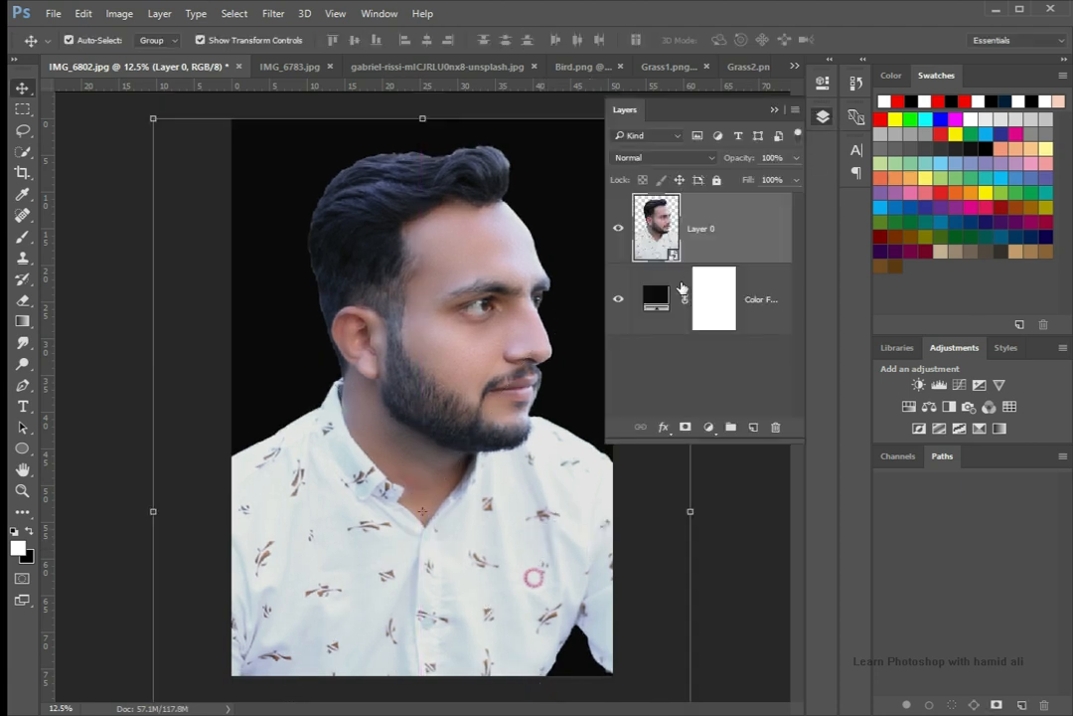
left_click(685, 427)
key("x")
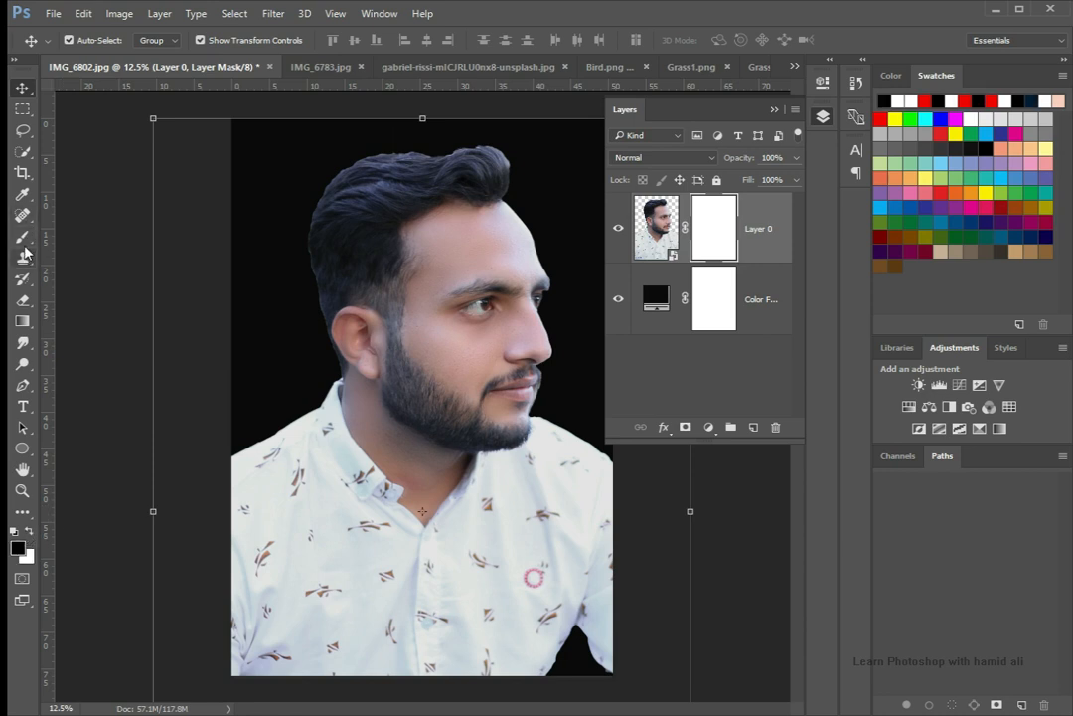
left_click(23, 240)
left_click(774, 111)
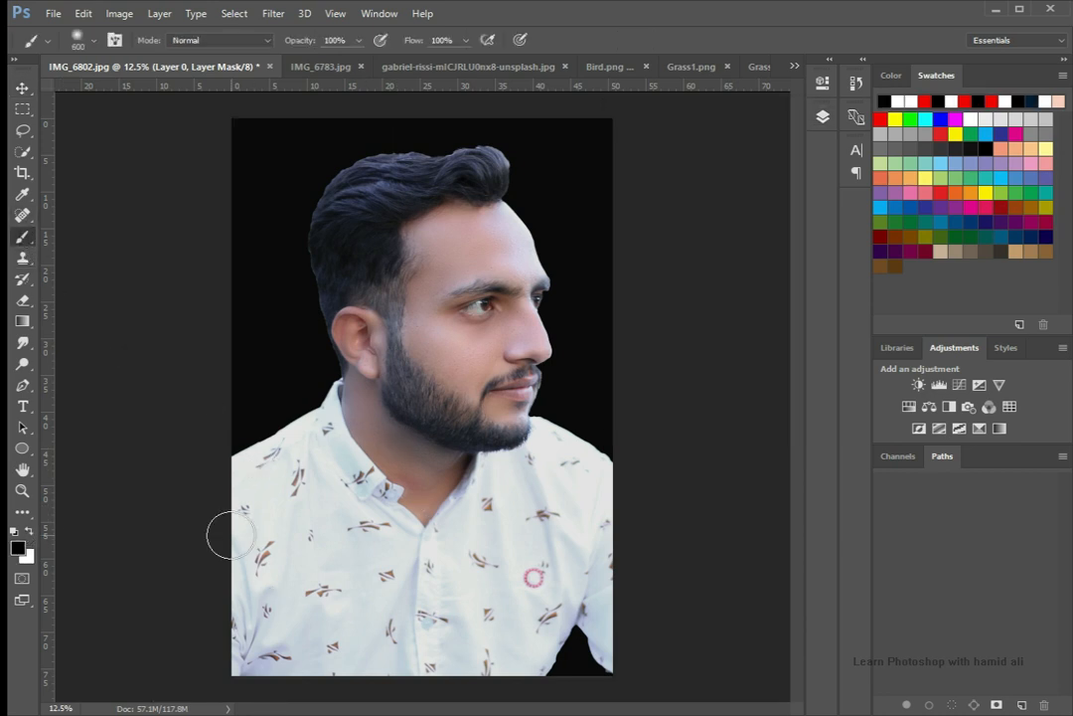
Paint out the lower shirt and the sleeve behind his back on the mask with a hard round 1000 px brush
left_click_drag(205, 489, 240, 647)
key("ctrl+z")
right_click(149, 386)
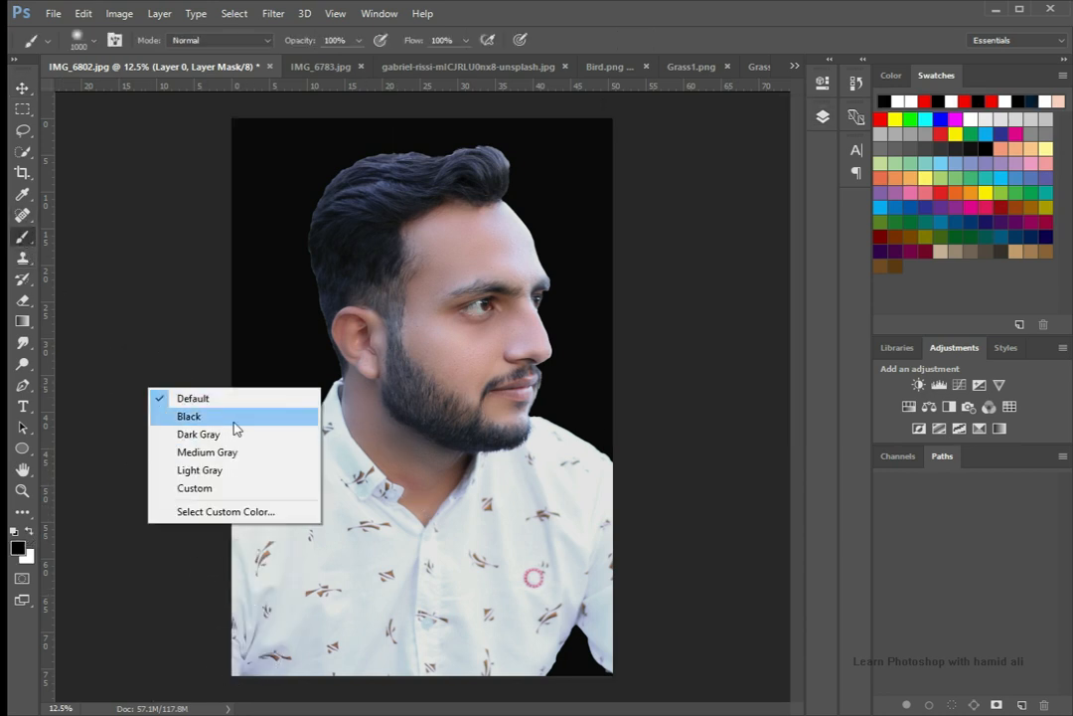
right_click(286, 316)
left_click(212, 437)
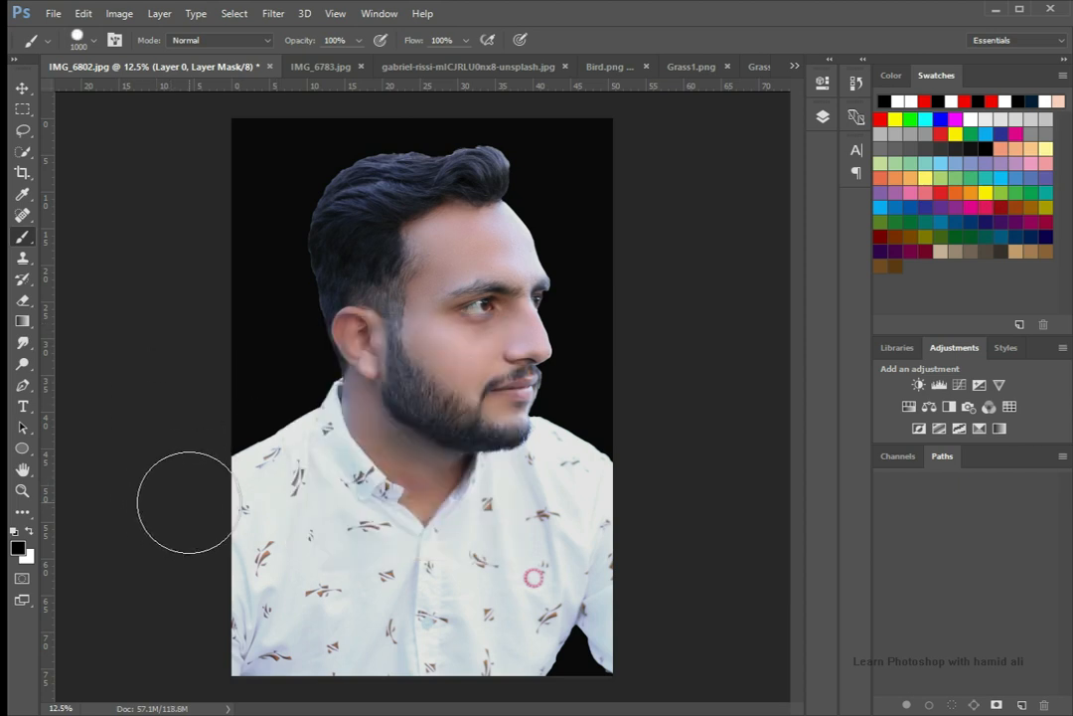
mouse_move(189, 525)
left_mouse_down()
mouse_move(228, 686)
mouse_move(613, 656)
left_mouse_up()
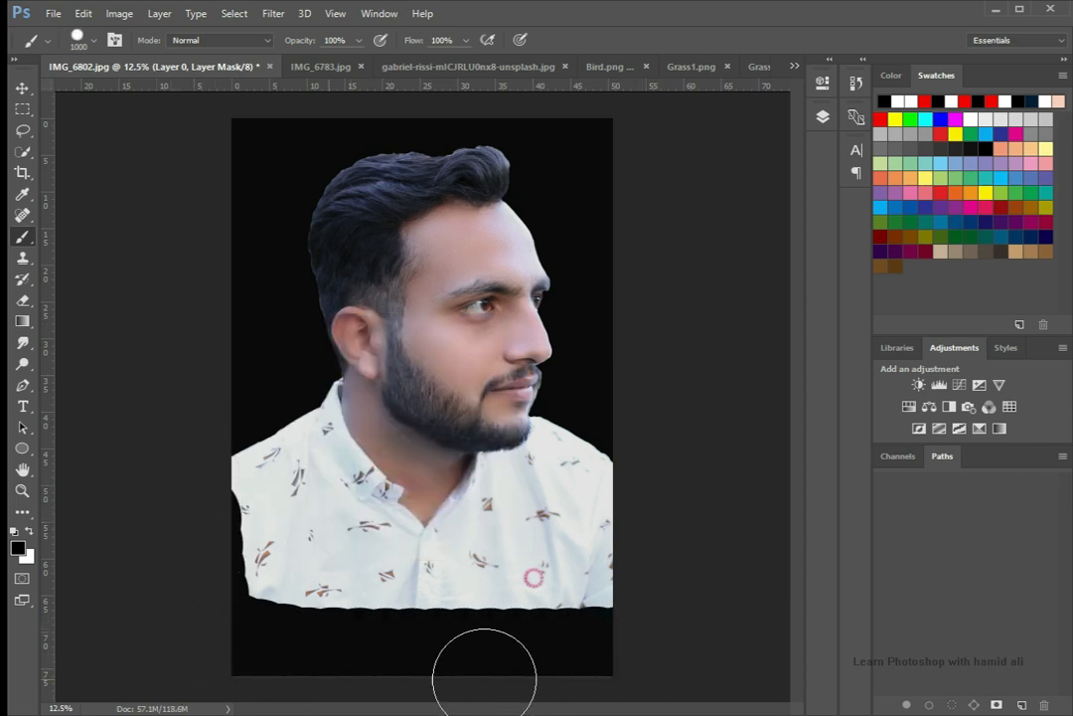
mouse_move(331, 634)
left_mouse_down()
mouse_move(343, 652)
mouse_move(329, 637)
left_mouse_up()
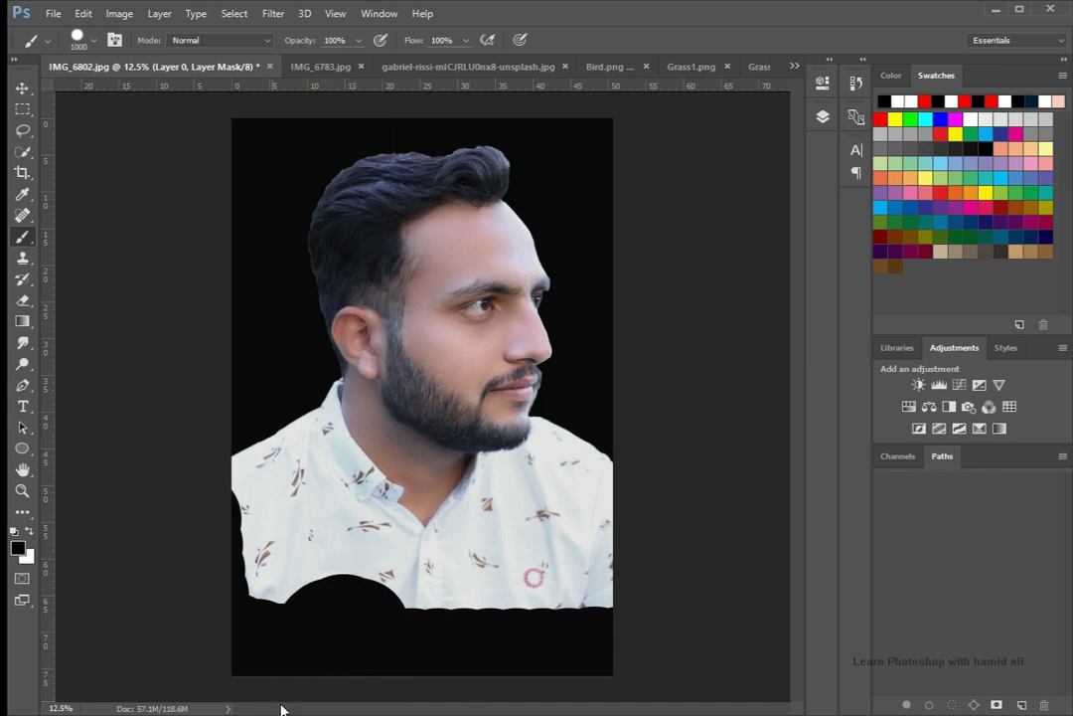
mouse_move(198, 500)
left_mouse_down()
mouse_move(208, 566)
mouse_move(239, 646)
left_mouse_up()
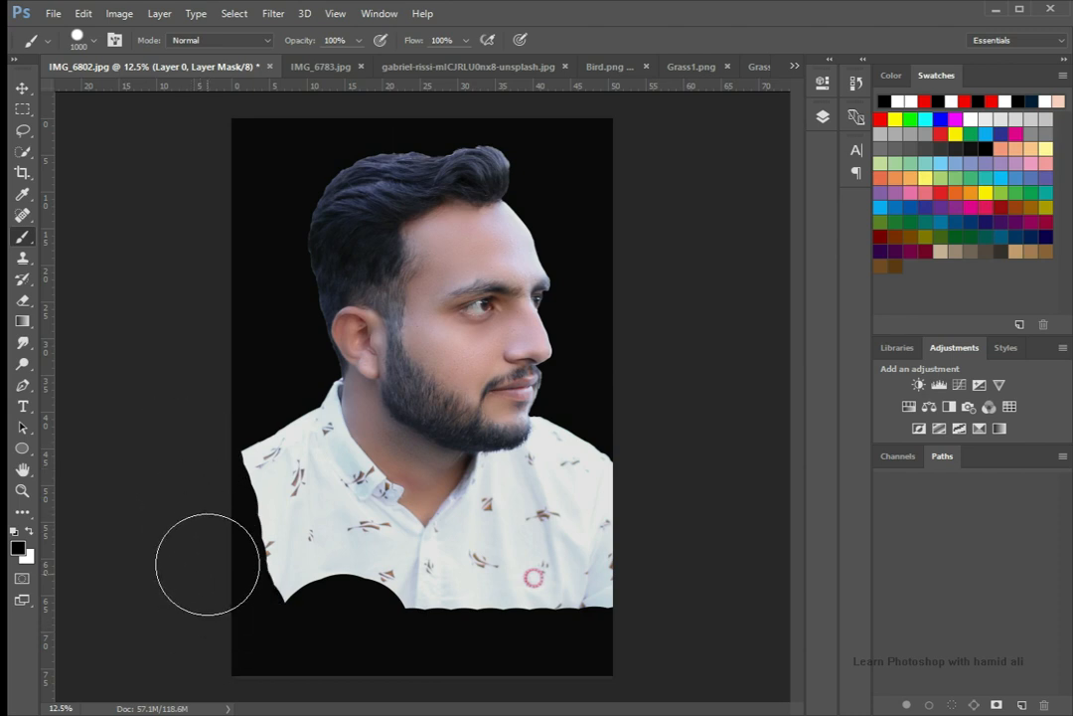
Copy the entire orange mountain sunset photo into the IMG_6802.jpg portrait document
left_click(823, 116)
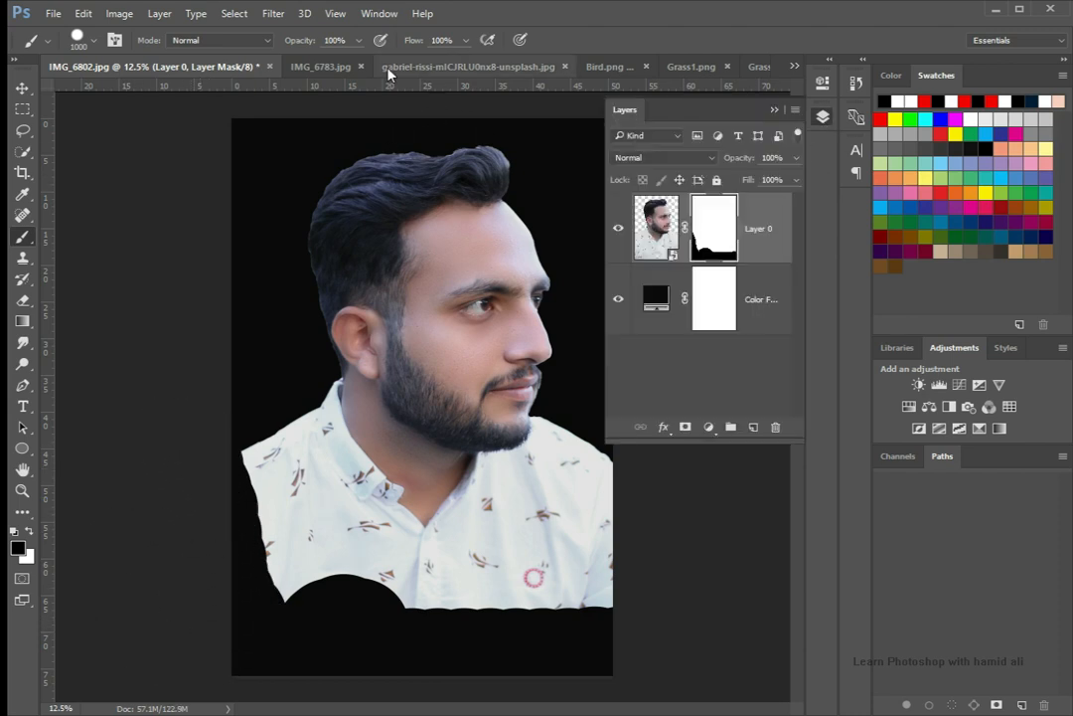
left_click(467, 66)
key("ctrl+a")
key("v")
left_click_drag(472, 223, 378, 370)
left_click(379, 370, "alt")
Scale the mountain photo to about 225% and position it across the canvas, flush with the upper edge
left_click_drag(462, 460, 627, 553)
left_click_drag(479, 462, 612, 453)
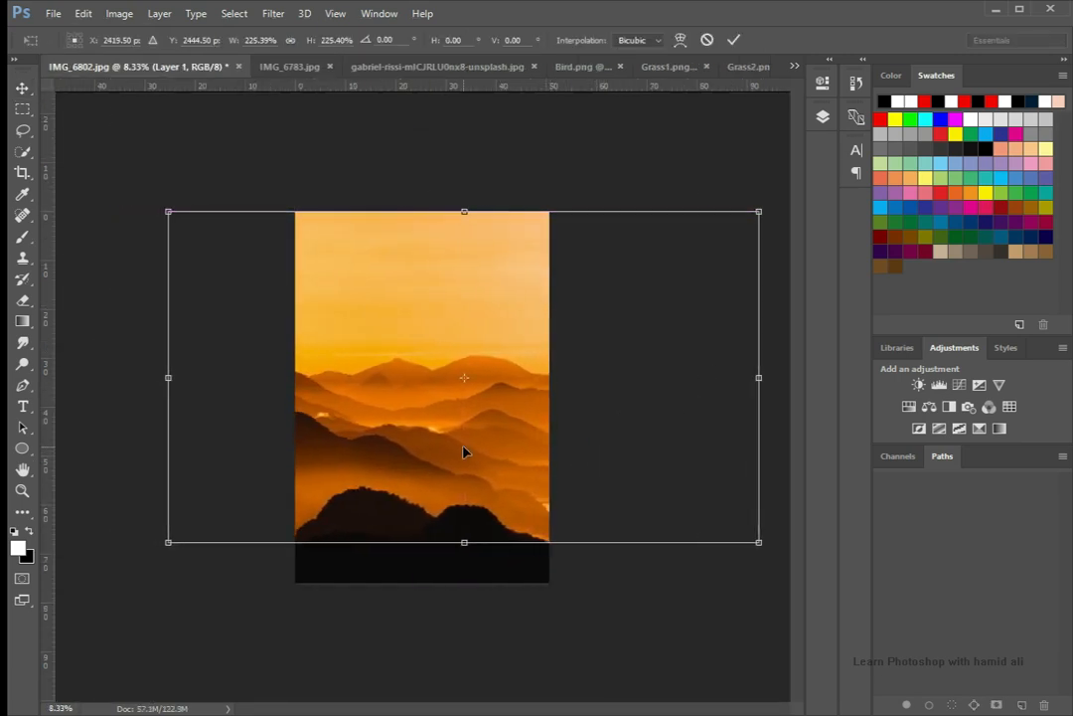
key("Return")
Clip the mountain layer, Layer 1, to the man's silhouette with a clipping mask
left_click(823, 116)
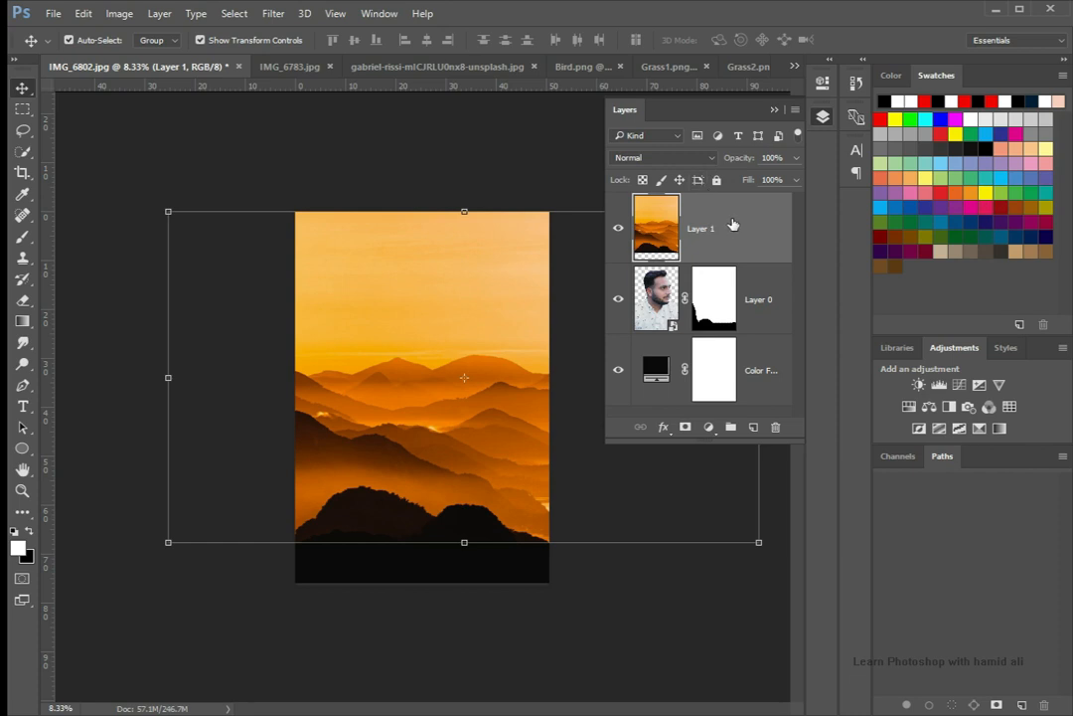
right_click(736, 221)
left_click(893, 343)
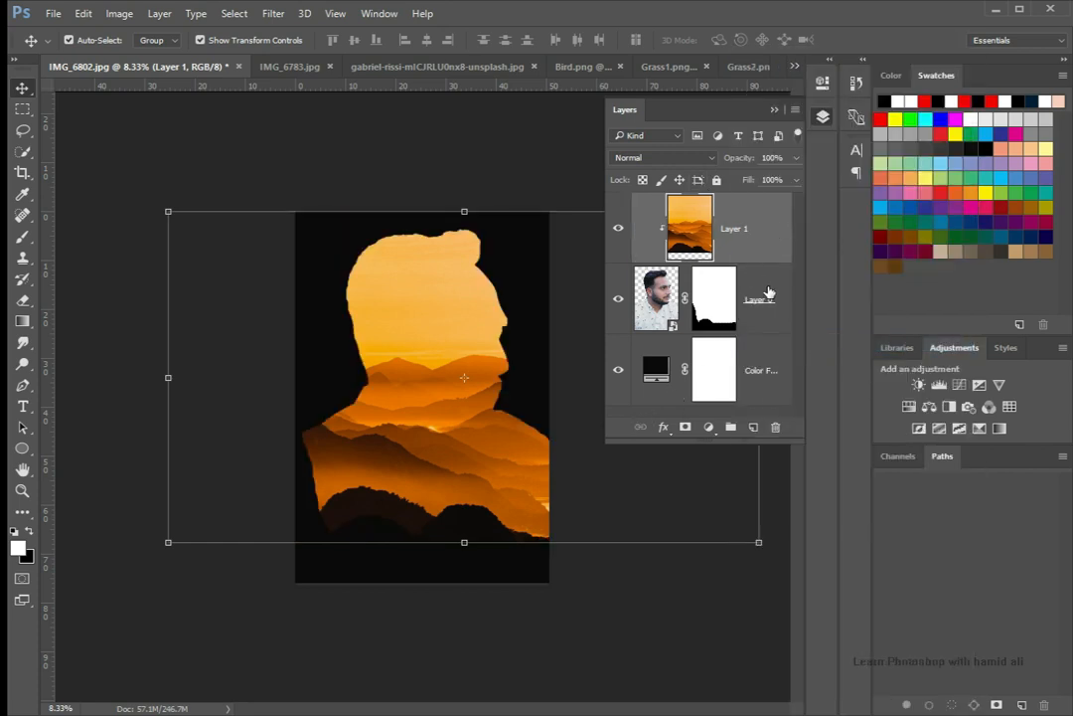
left_click(406, 330)
left_click(825, 116)
left_click(774, 110)
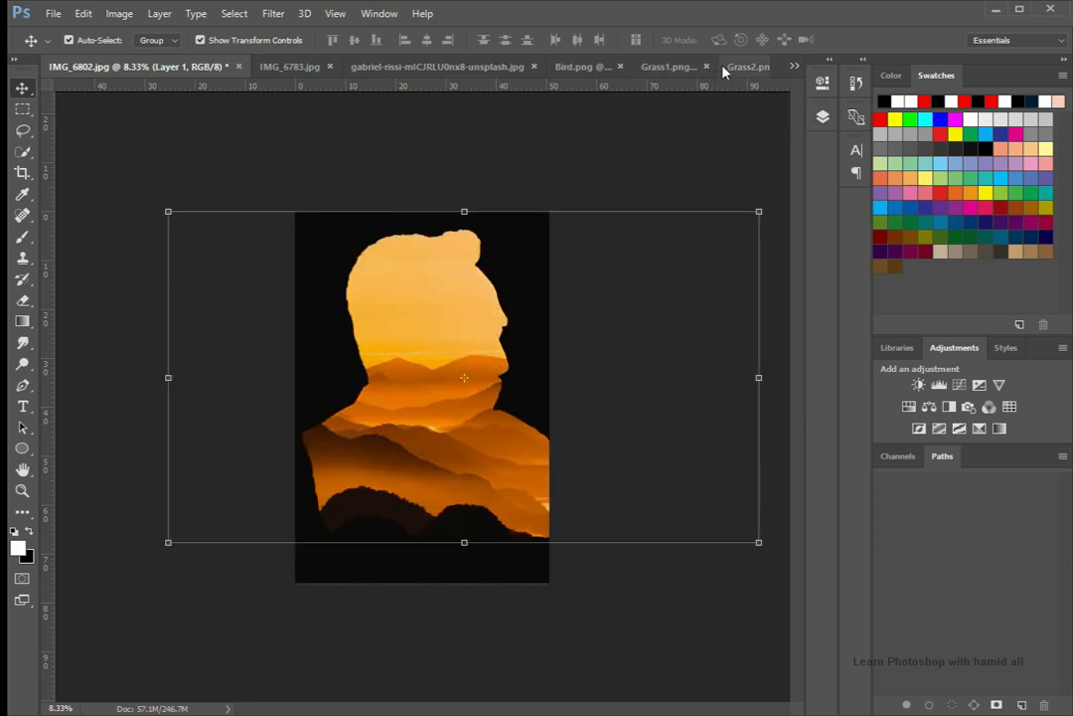
Bring the grass from Grass1.png into the portrait document and place it at the silhouette's lower back edge
left_click(679, 66)
left_click(737, 66)
left_click(520, 65)
left_click_drag(538, 376, 248, 565)
key("ctrl+plus")
key("ctrl+plus")
Apply a Color Overlay to the grass layer, using black sampled from the background
left_click(822, 116)
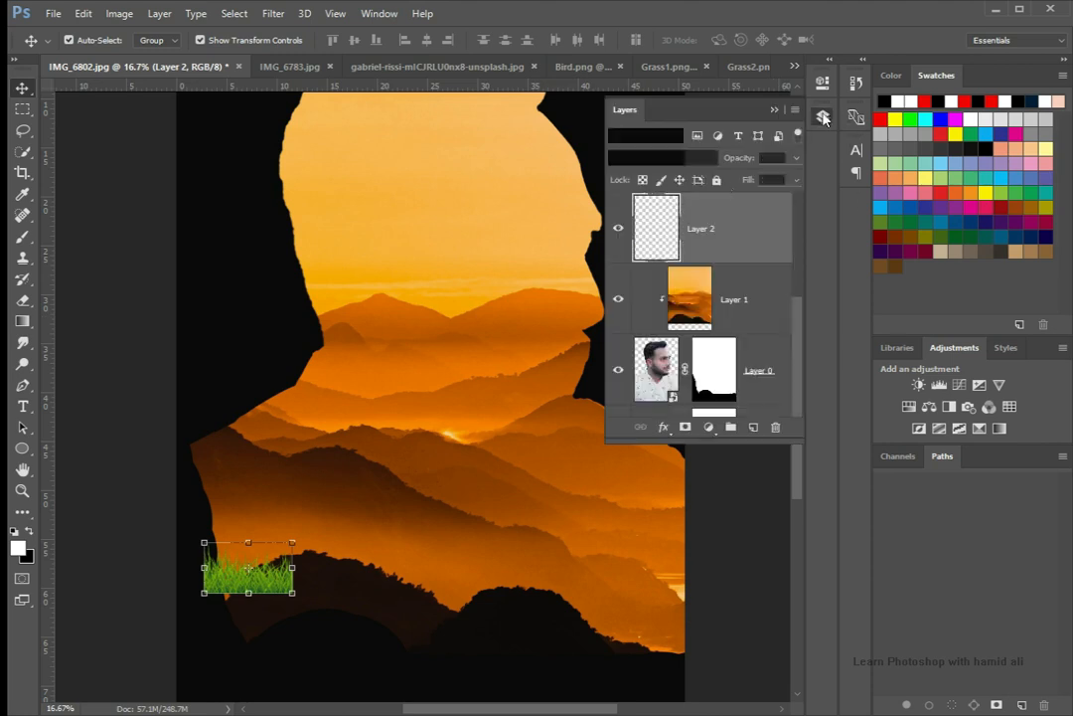
left_click(663, 427)
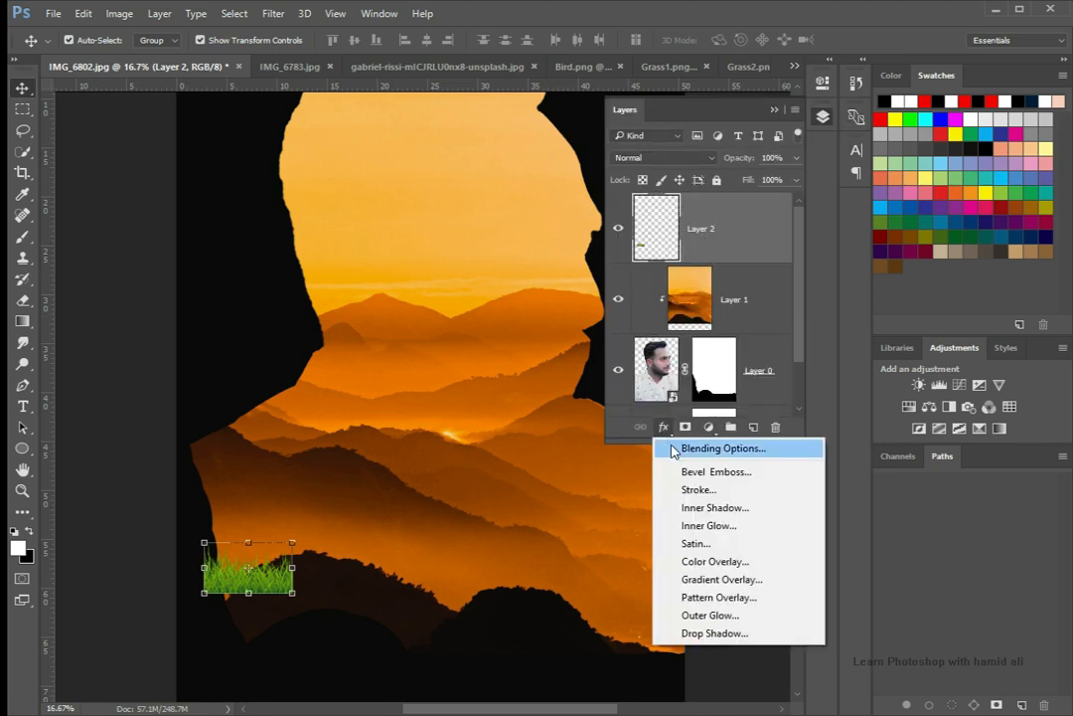
left_click(721, 562)
left_click_drag(680, 231, 676, 123)
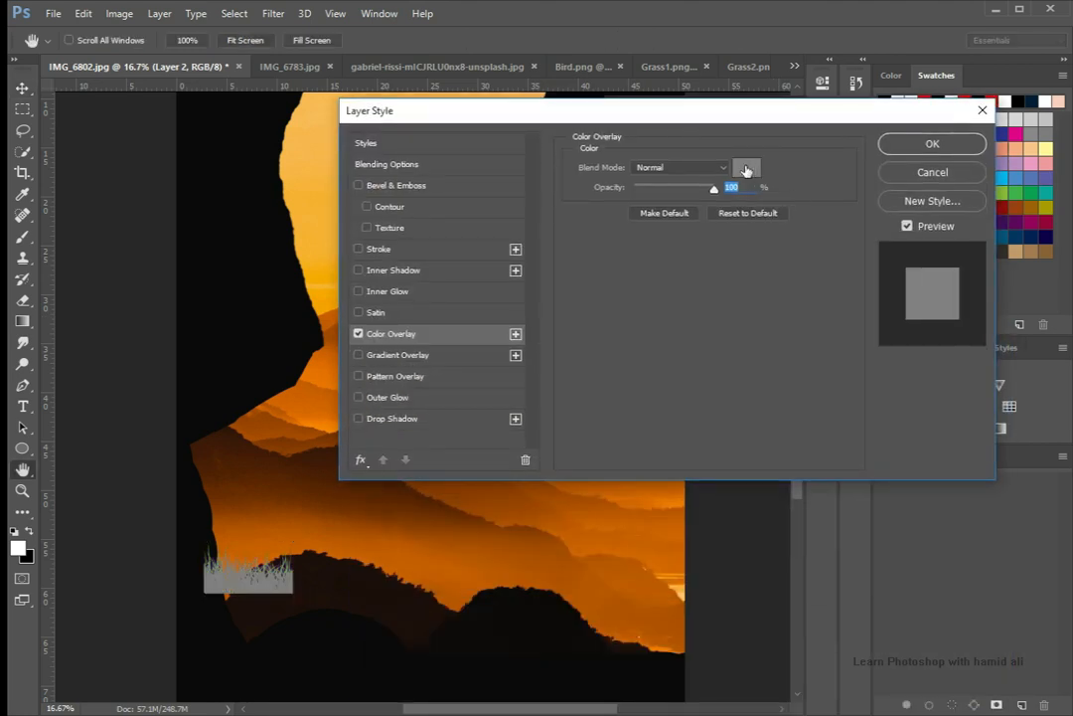
left_click(746, 167)
left_click(251, 295)
left_click(937, 364)
key("Return")
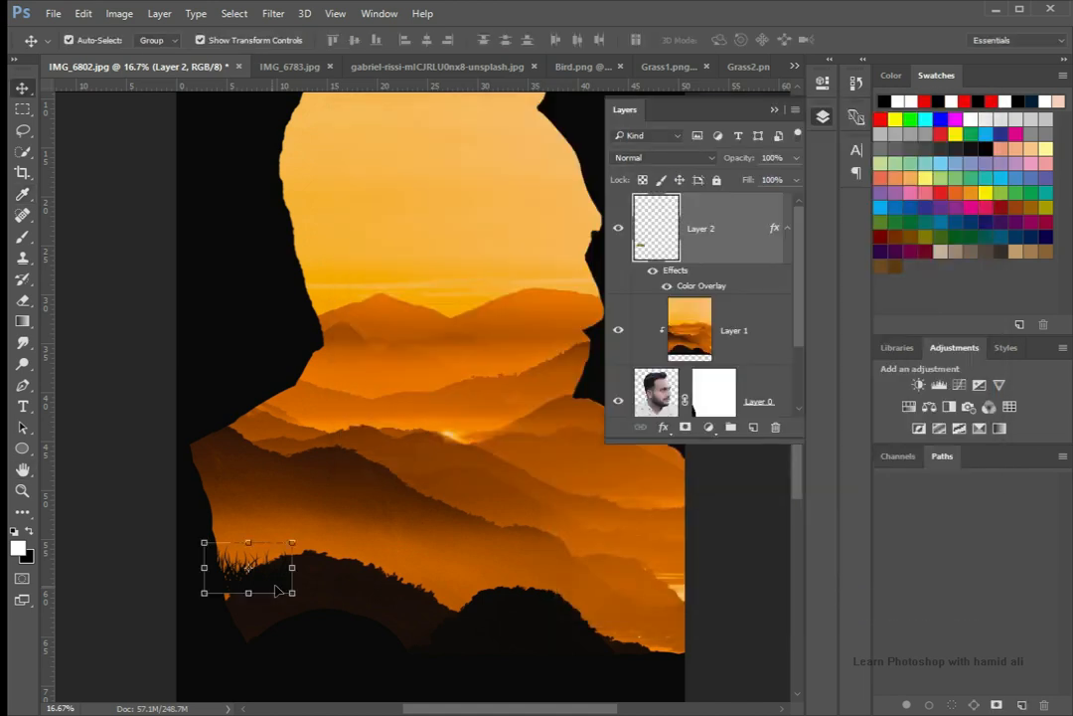
Adjust the grass on the dark hills and duplicate it twice along the silhouette's lower edge
left_click_drag(271, 566, 282, 545)
key("ctrl+z")
left_click(660, 233)
left_click(295, 594)
left_click_drag(296, 594, 636, 617)
key("Return")
left_click(589, 574, "alt")
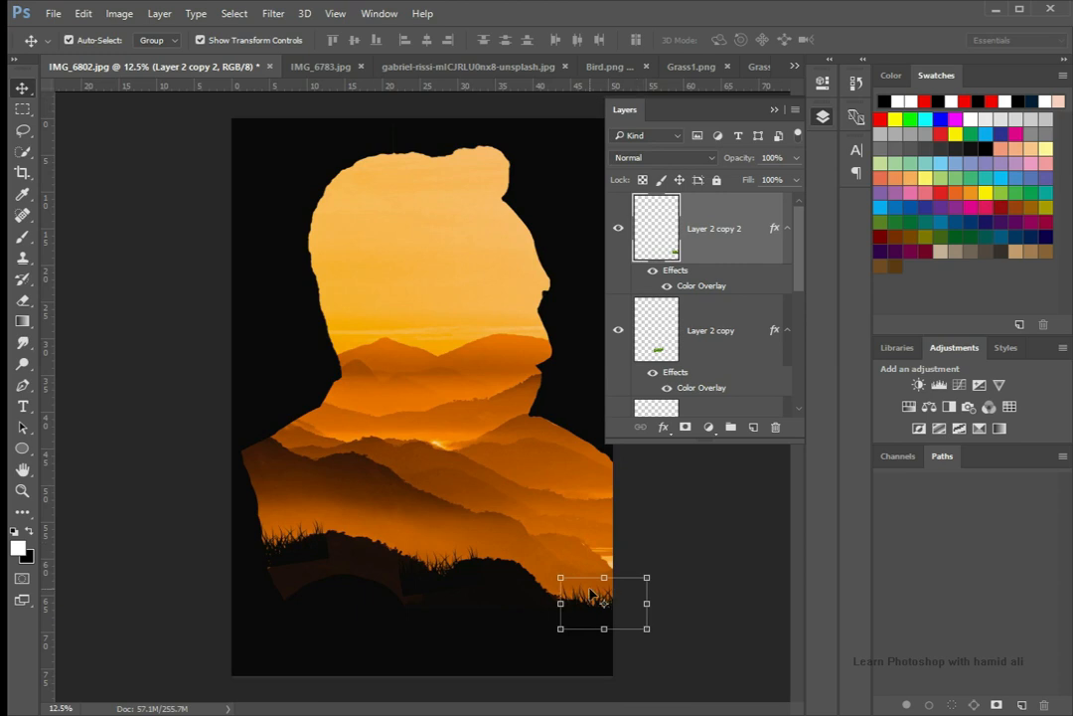
Move the grass copy Layer 2 copy 2 up below the chin and rotate it about -135° along the shoulder edge
left_click(559, 448)
scroll(668, 309, "up", 5)
left_click(680, 229)
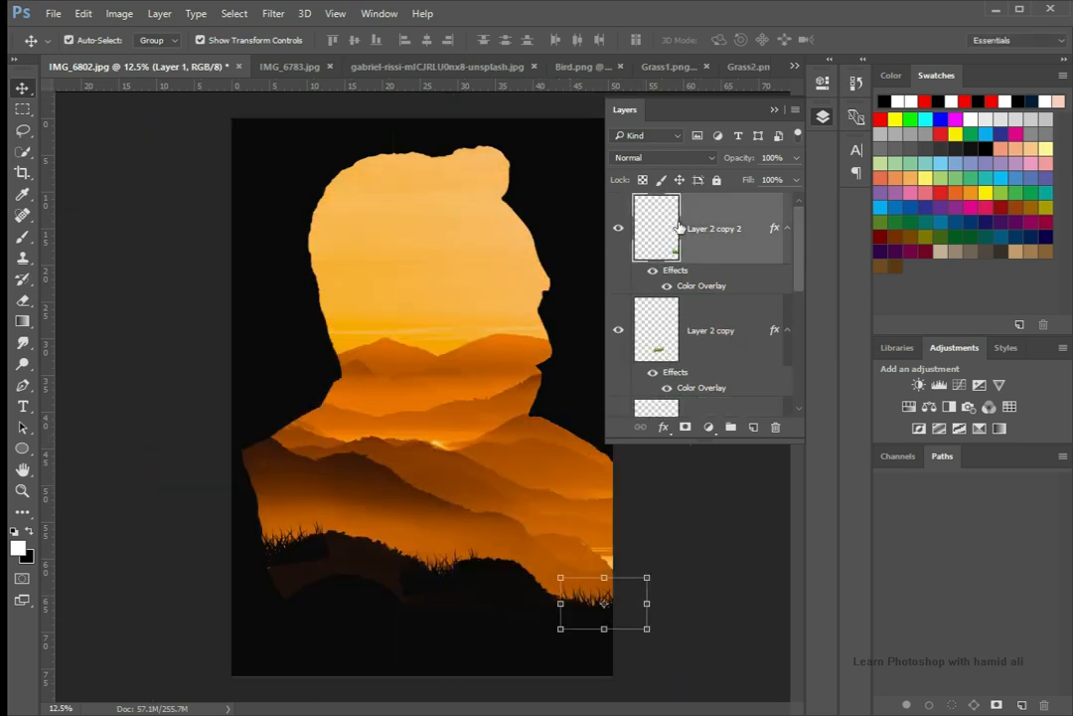
left_click_drag(621, 610, 560, 436)
key("Return")
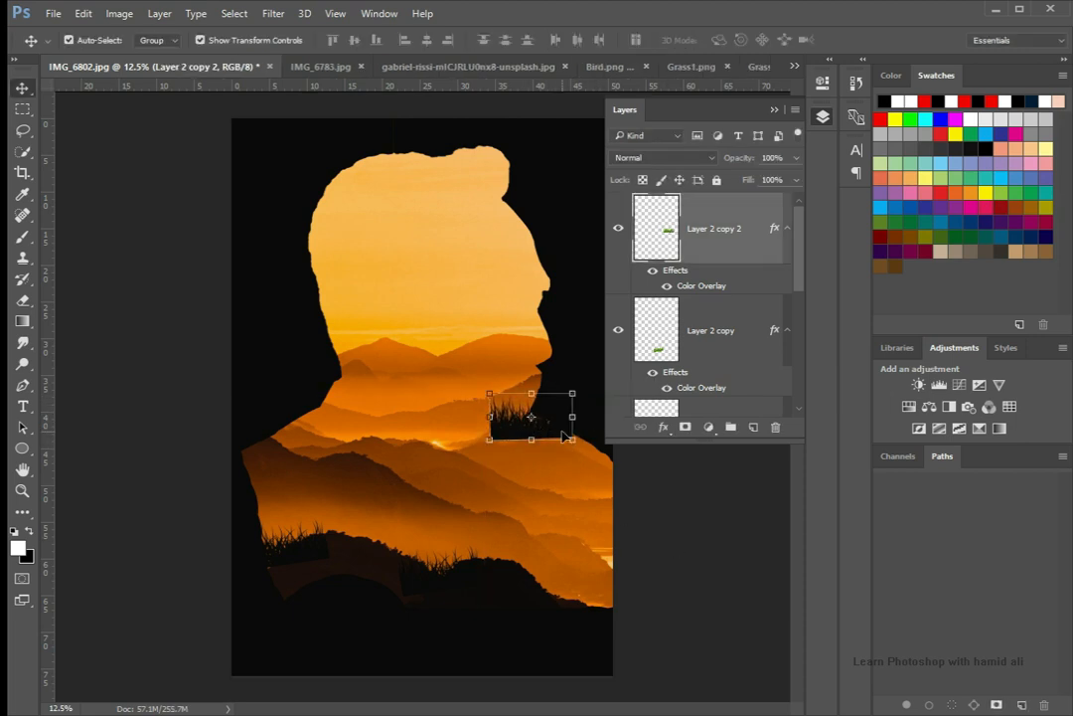
left_click_drag(596, 434, 473, 383)
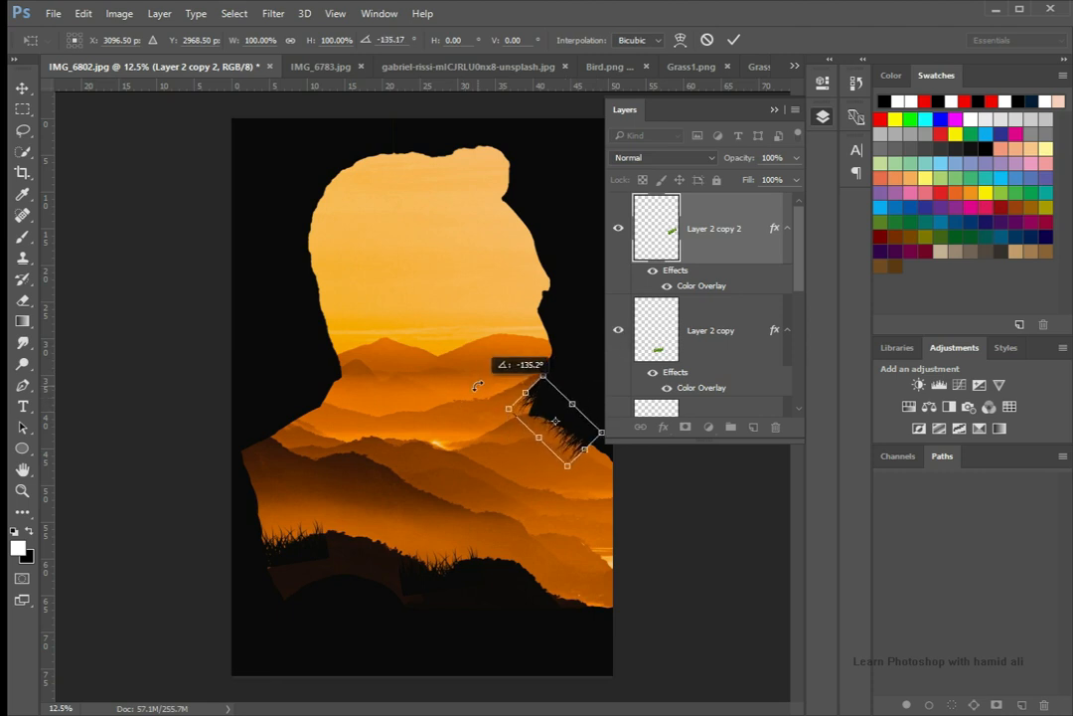
key("Return")
Duplicate the rotated grass and place the copy farther down the shoulder edge
left_click(692, 567)
left_click_drag(582, 452, 617, 482)
left_click(594, 484)
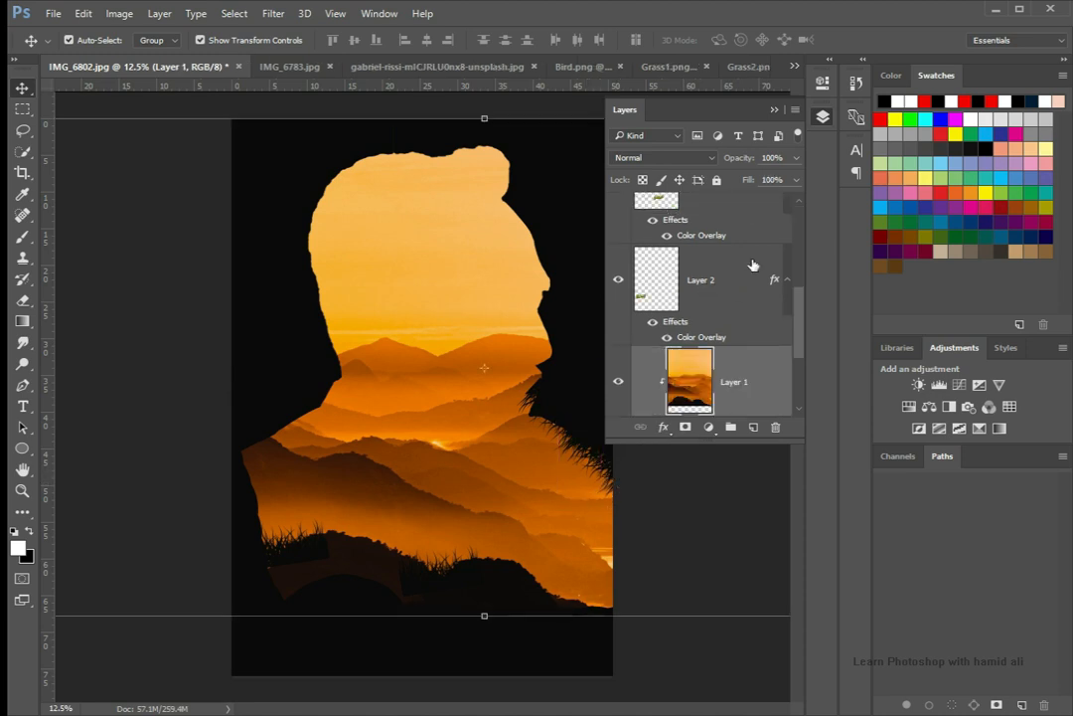
Bring the taller grass clump from Grass2.png into the portrait document and place it on the dark hill in front
scroll(754, 266, "up", 3)
left_click(774, 110)
left_click(693, 66)
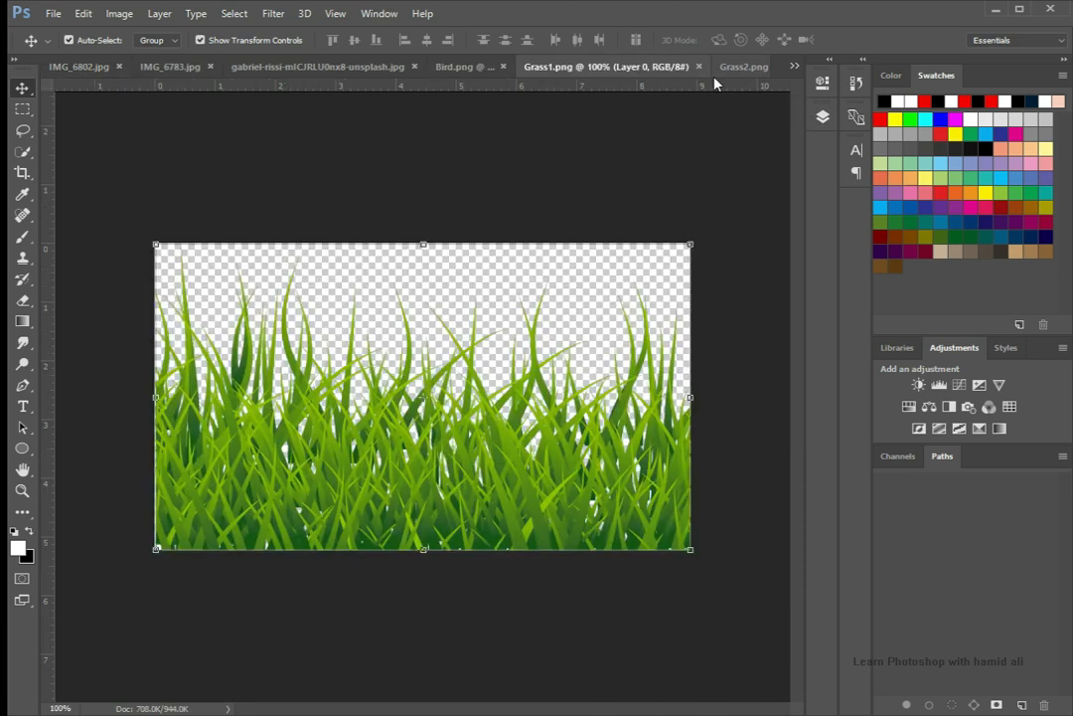
left_click(741, 65)
left_click_drag(417, 382, 552, 537)
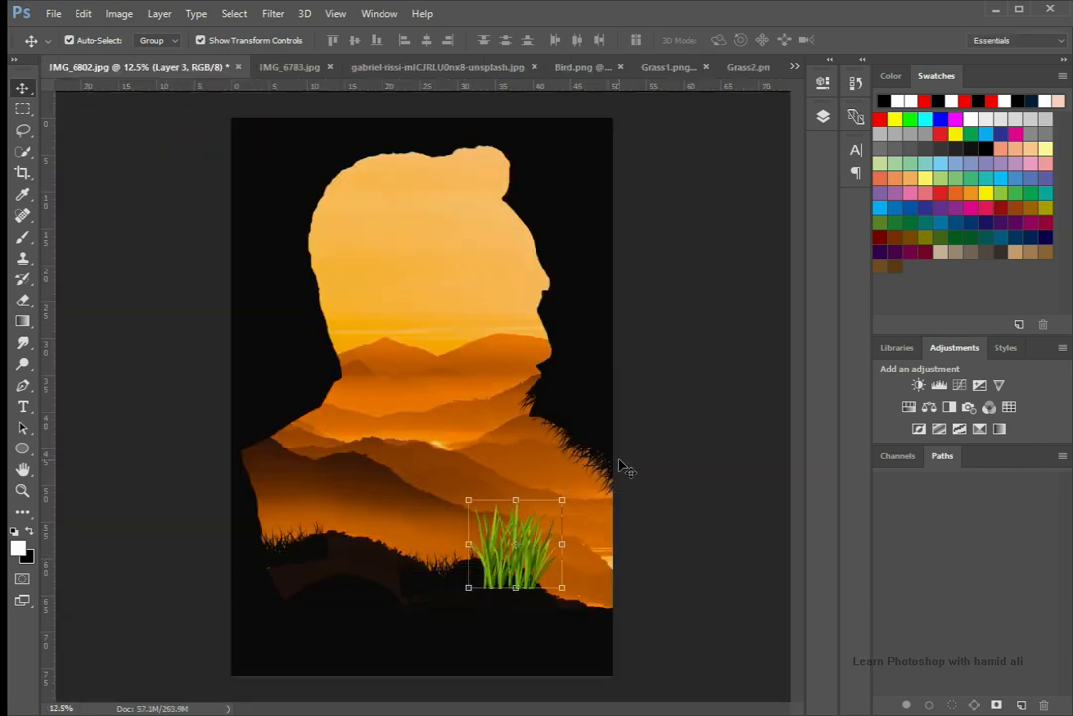
left_click(823, 116)
left_click(542, 498)
key("Return")
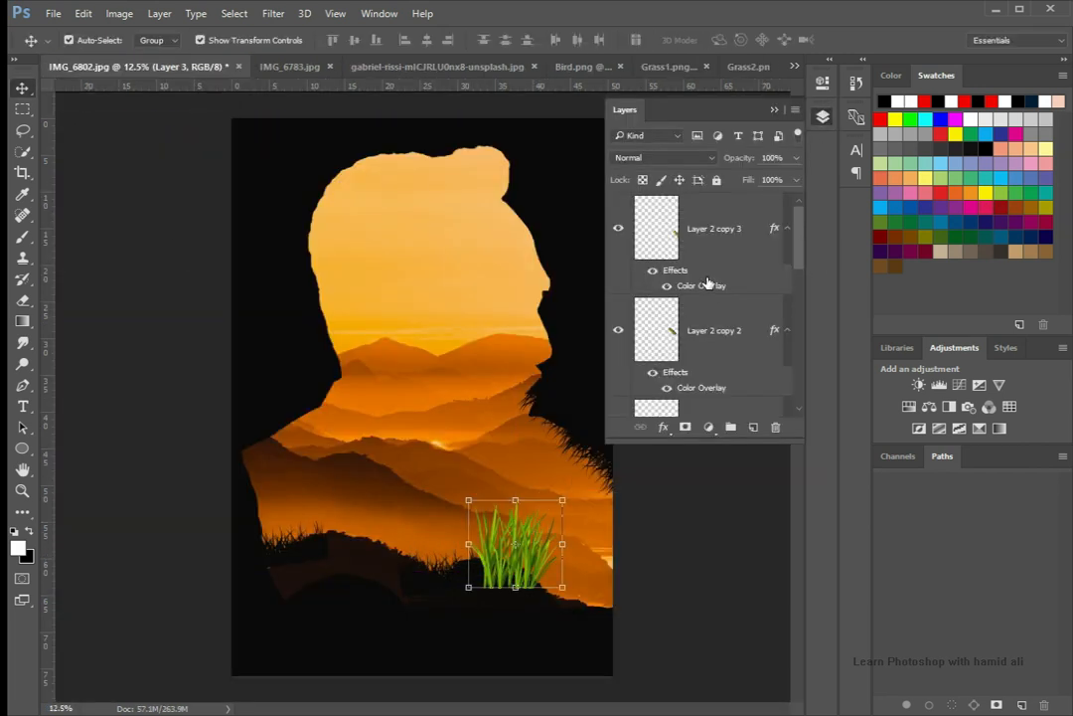
Give the tall grass clump on Layer 3 a black Color Overlay and scale it to about 55% at the silhouette's lower front edge
left_click(700, 235)
left_click(535, 568)
left_click_drag(698, 378, 747, 189)
left_click(665, 429)
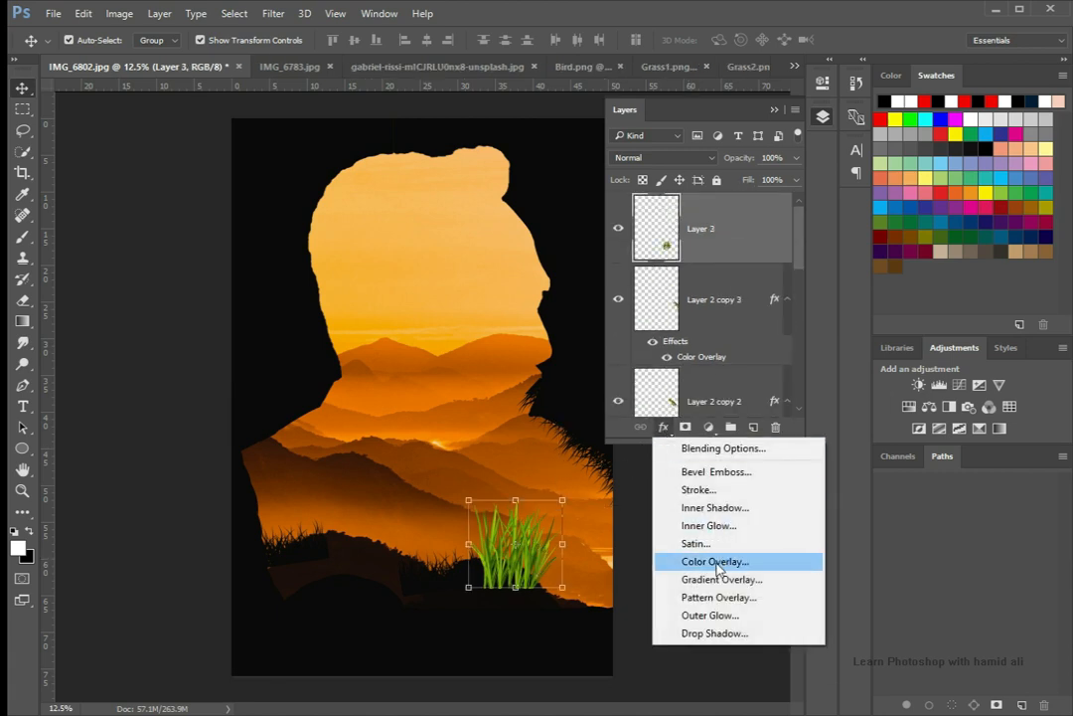
left_click(730, 560)
left_click(932, 144)
left_click_drag(555, 587, 601, 596)
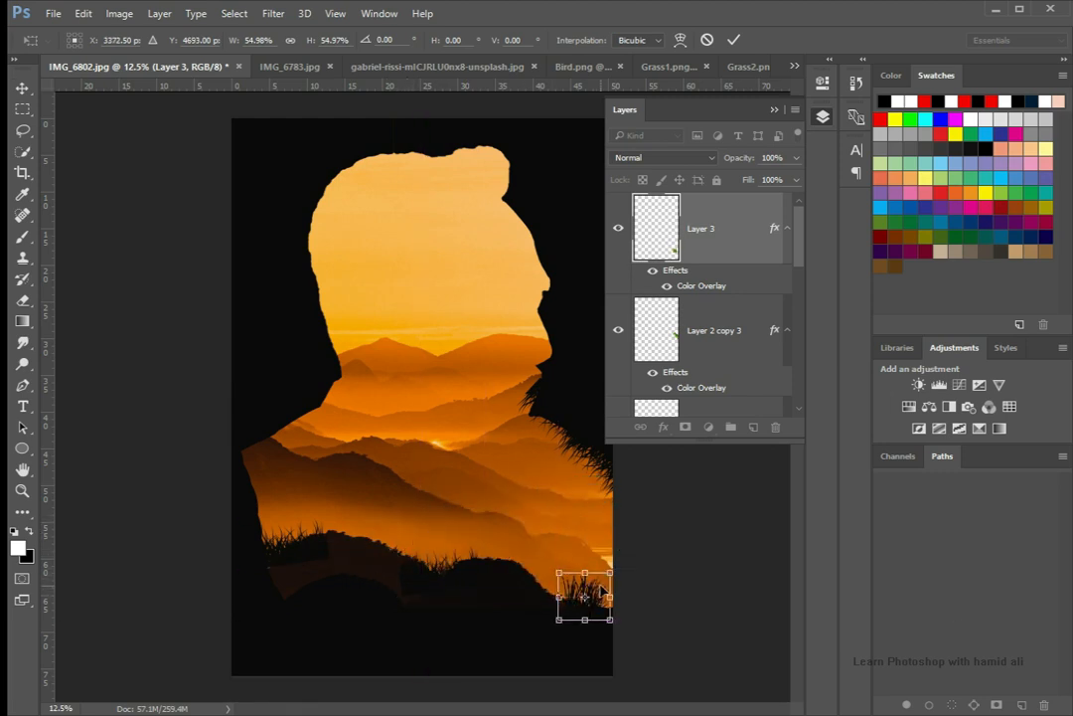
key("Return")
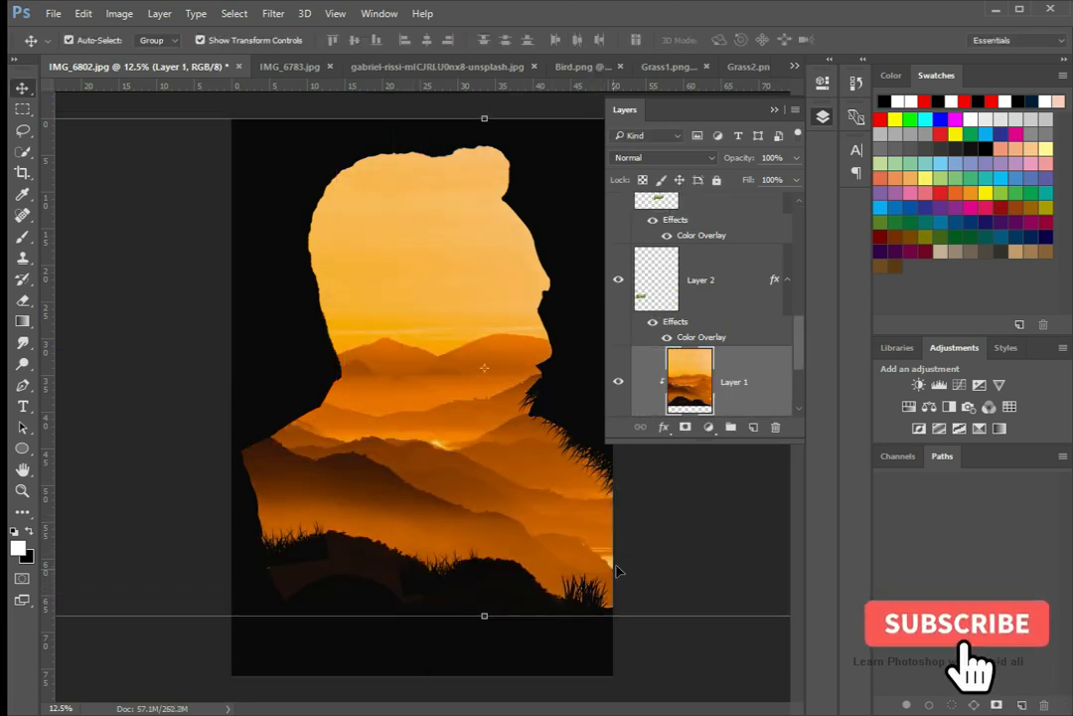
Duplicate the small tall-grass clump and place the copy under the chin, rotated so its blades extend into the landscape
scroll(713, 310, "up", 5)
left_click(664, 223)
left_click(659, 307)
left_click(664, 239)
left_click(603, 599)
scroll(691, 257, "up", 5)
left_click(672, 213)
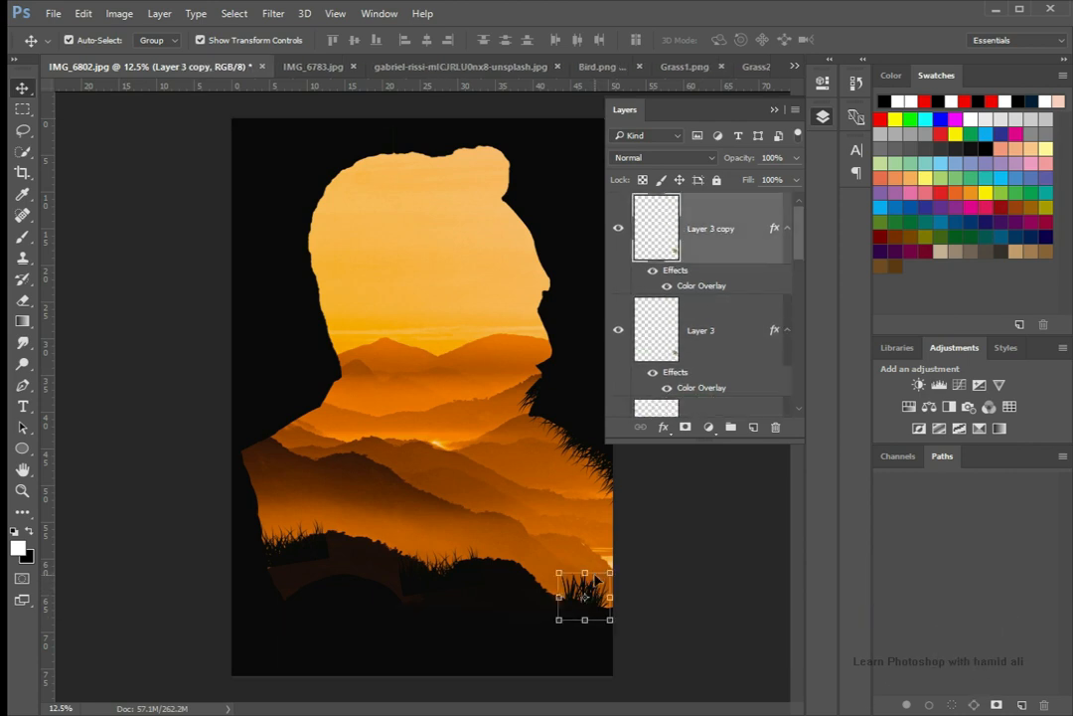
left_click(600, 570)
left_click_drag(585, 595, 595, 360)
left_click_drag(567, 405, 591, 357)
key("Return")
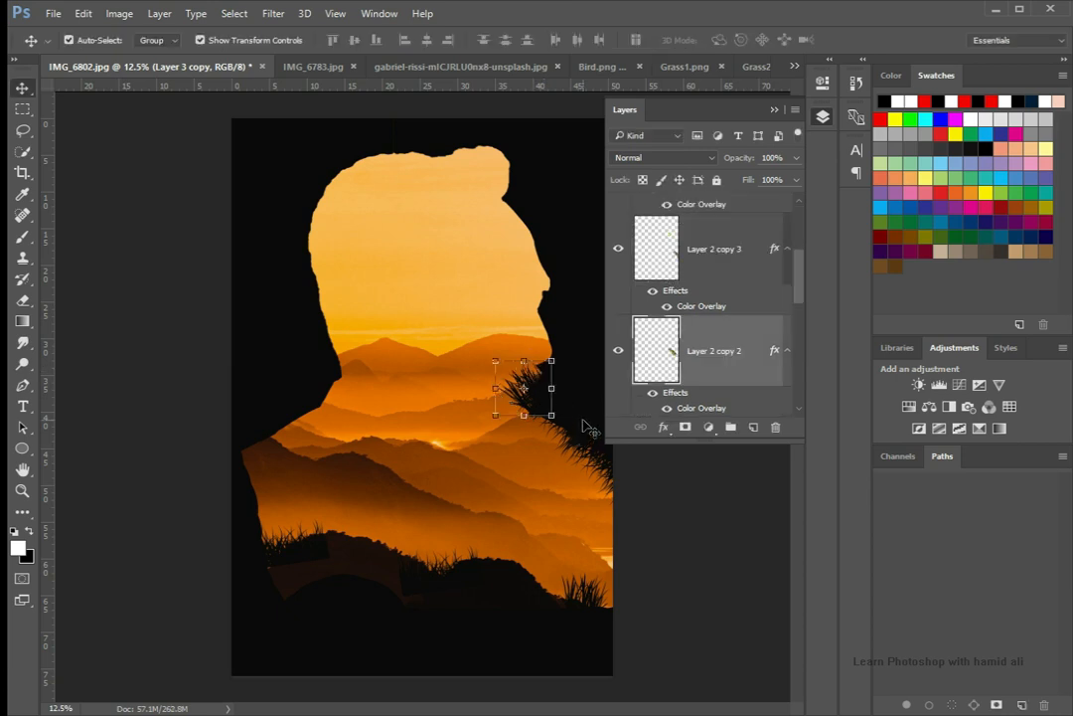
Bring up the Pine tree.png document
left_click(648, 599)
scroll(676, 290, "down", 1)
left_click(775, 111)
left_click(734, 65)
left_click(551, 67)
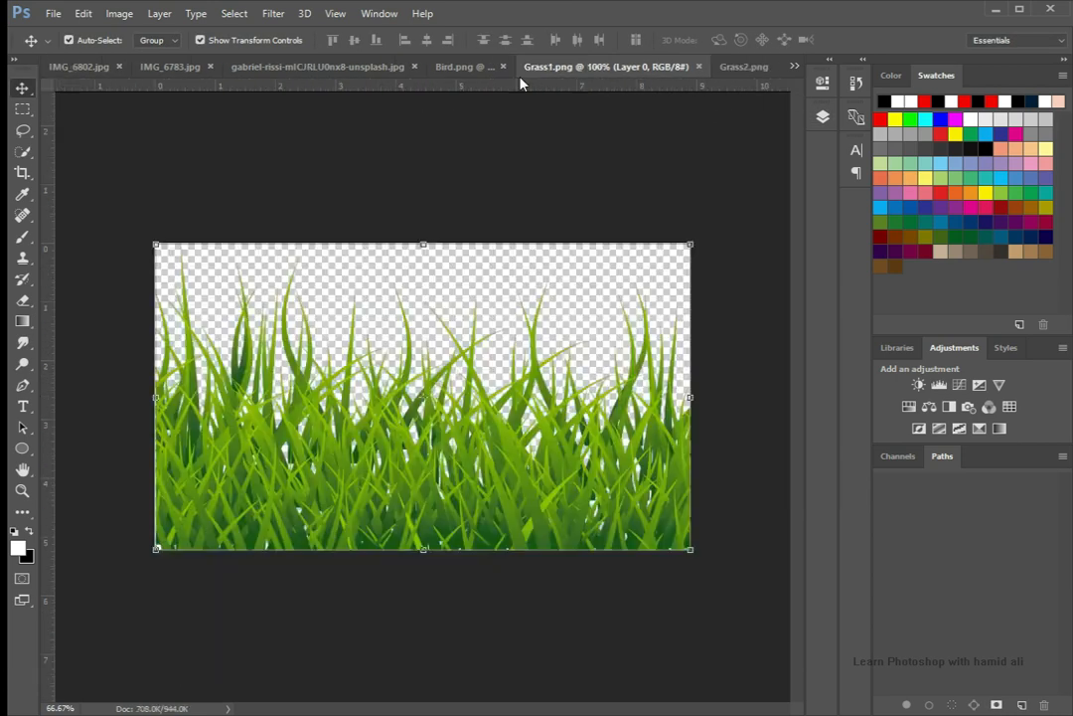
left_click(462, 67)
left_click(794, 66)
left_click(835, 176)
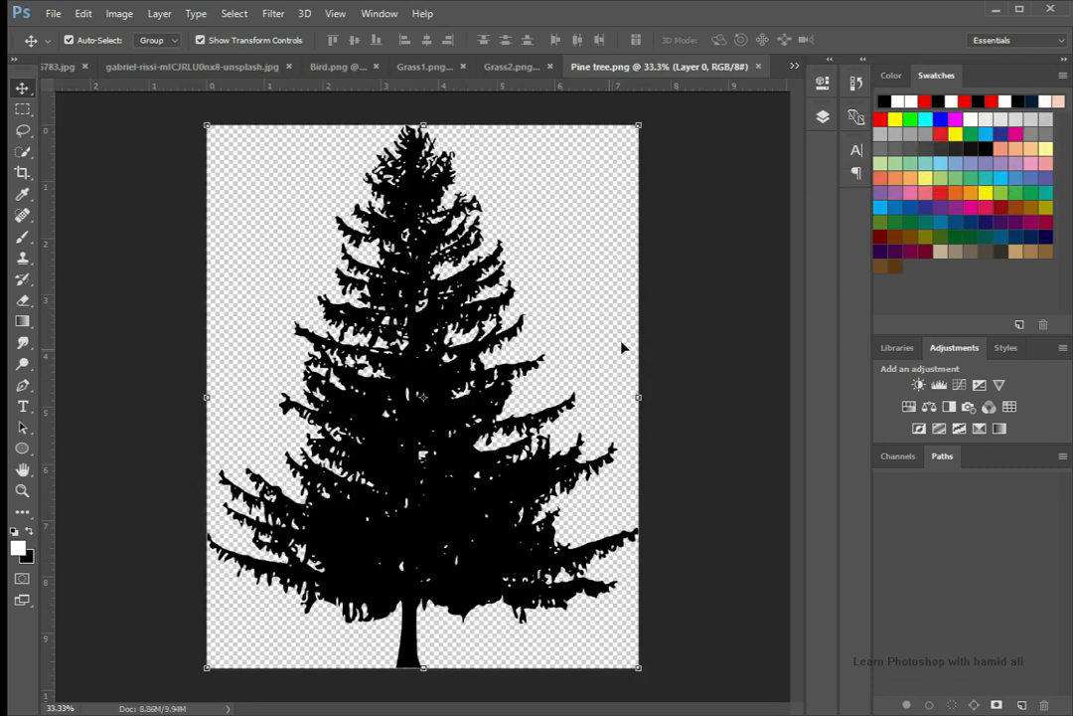
Close the Grass1.png and Grass2.png documents and keep Pine tree.png in view
left_click(794, 65)
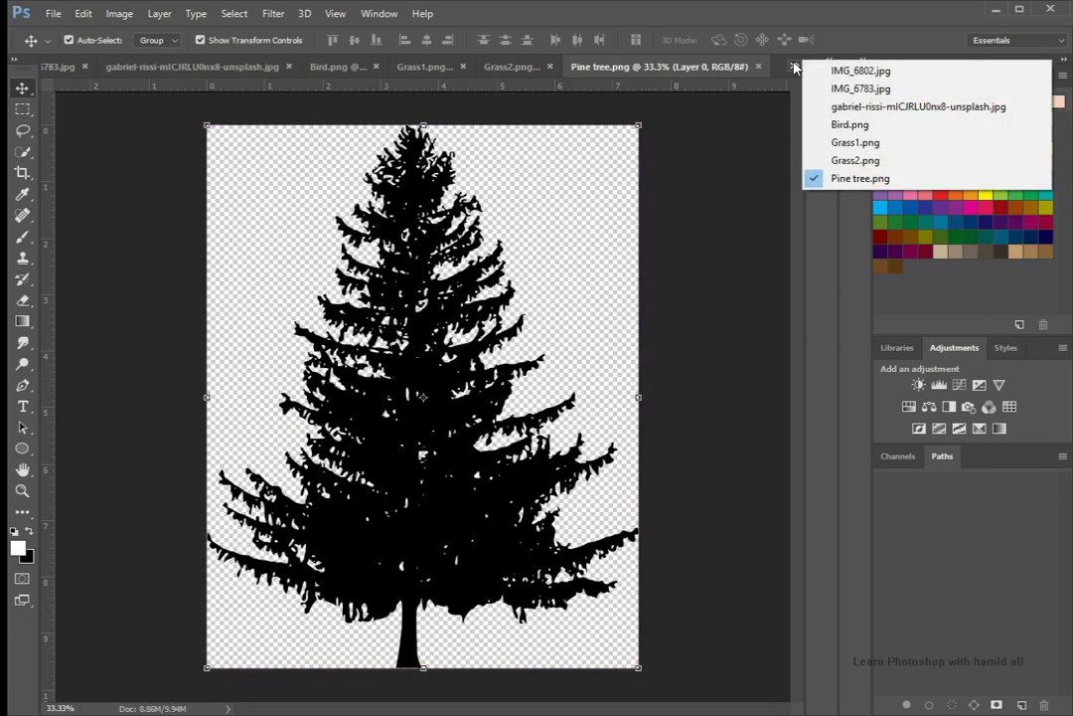
left_click(855, 80)
left_click(796, 66)
left_click(835, 176)
left_click(557, 65)
left_click(680, 67)
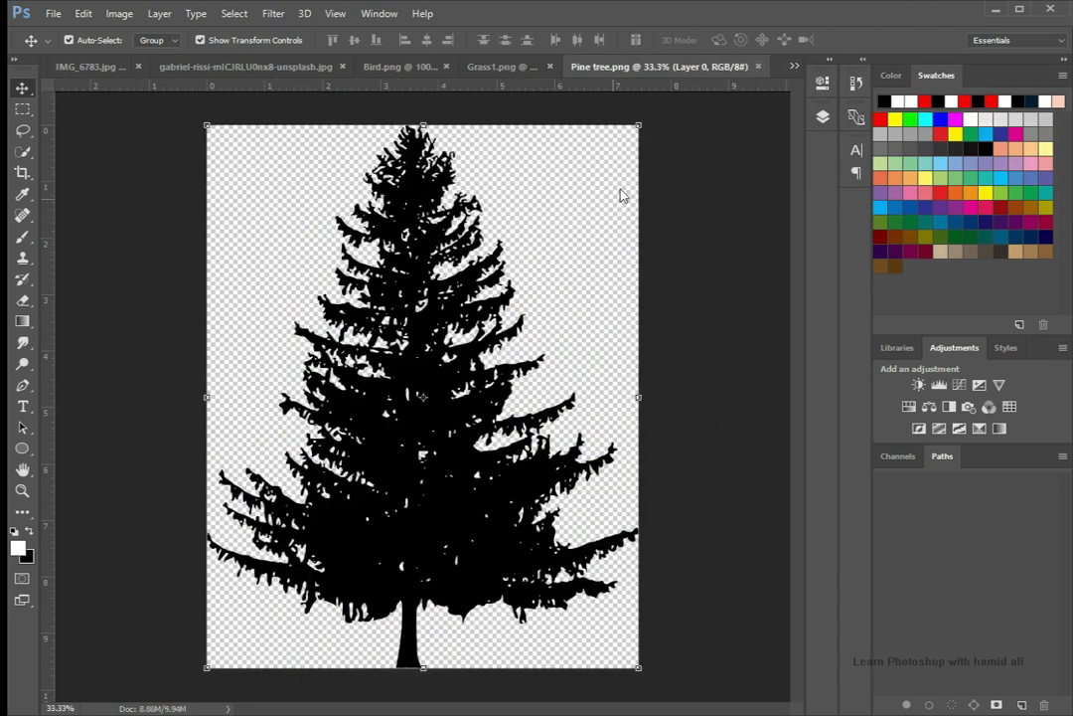
left_click(550, 66)
Bring the pine tree into the portrait document, shrink it and stand it on the dark hill at the silhouette's back edge
left_click_drag(435, 261, 398, 397)
key("ctrl+t")
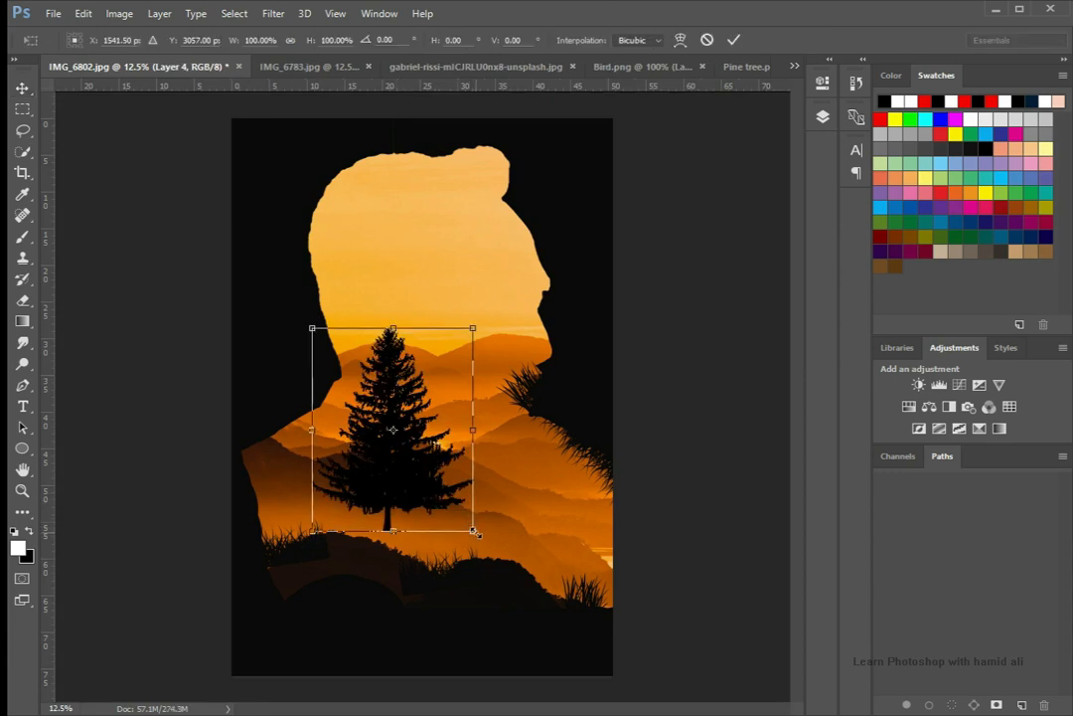
left_click_drag(473, 531, 424, 506)
key("Return")
key("ctrl+j")
key("ctrl+z")
left_click(285, 503)
Place a copy of the pine tree beside the first one, slightly lower on the dark hill
left_click(823, 115)
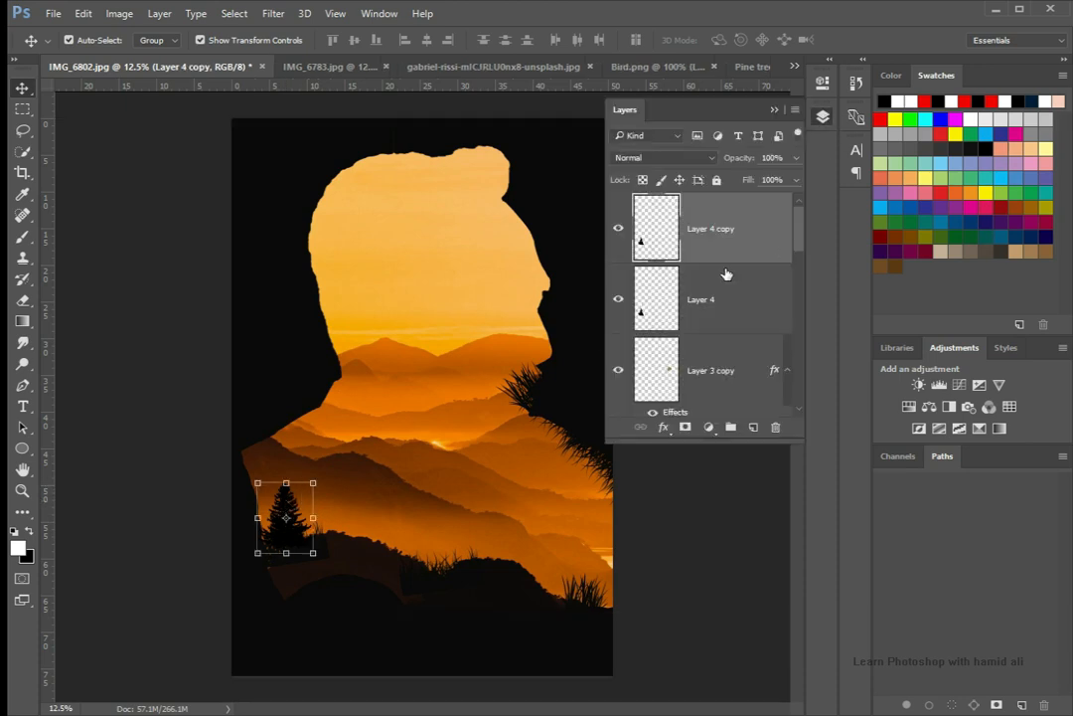
key("ctrl+t")
left_click_drag(294, 509, 338, 530)
key("Return")
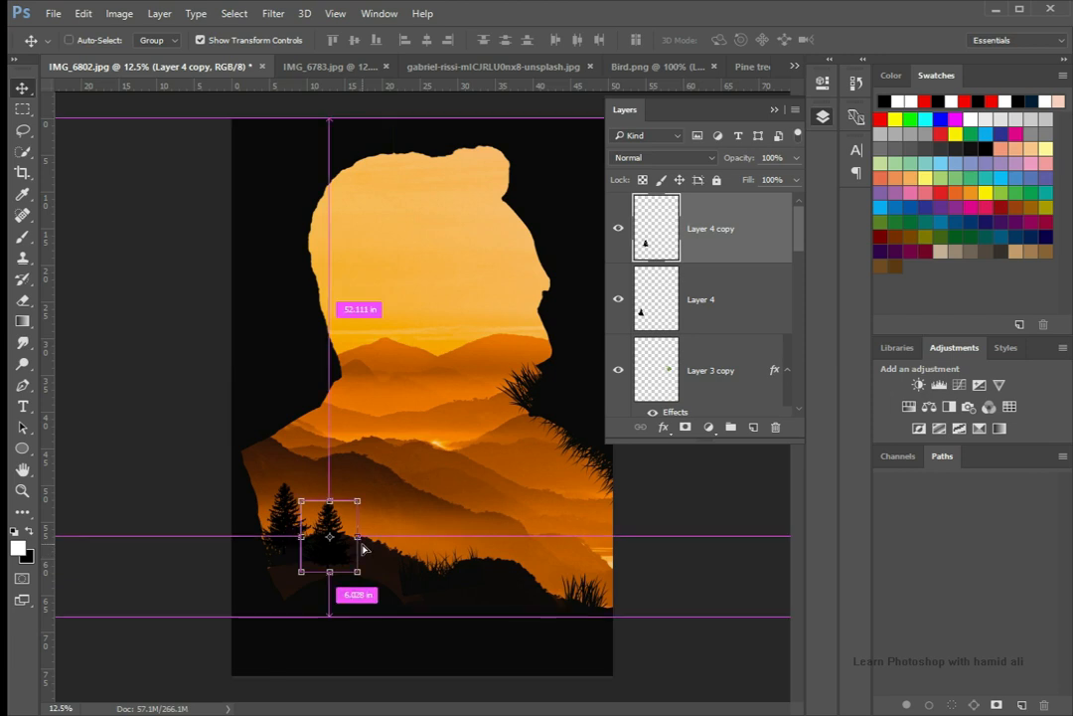
Duplicate the pine tree again and place the copy next to the tall grass at the front of the hills
key("ctrl+j")
key("ctrl+t")
left_click_drag(339, 529, 550, 568)
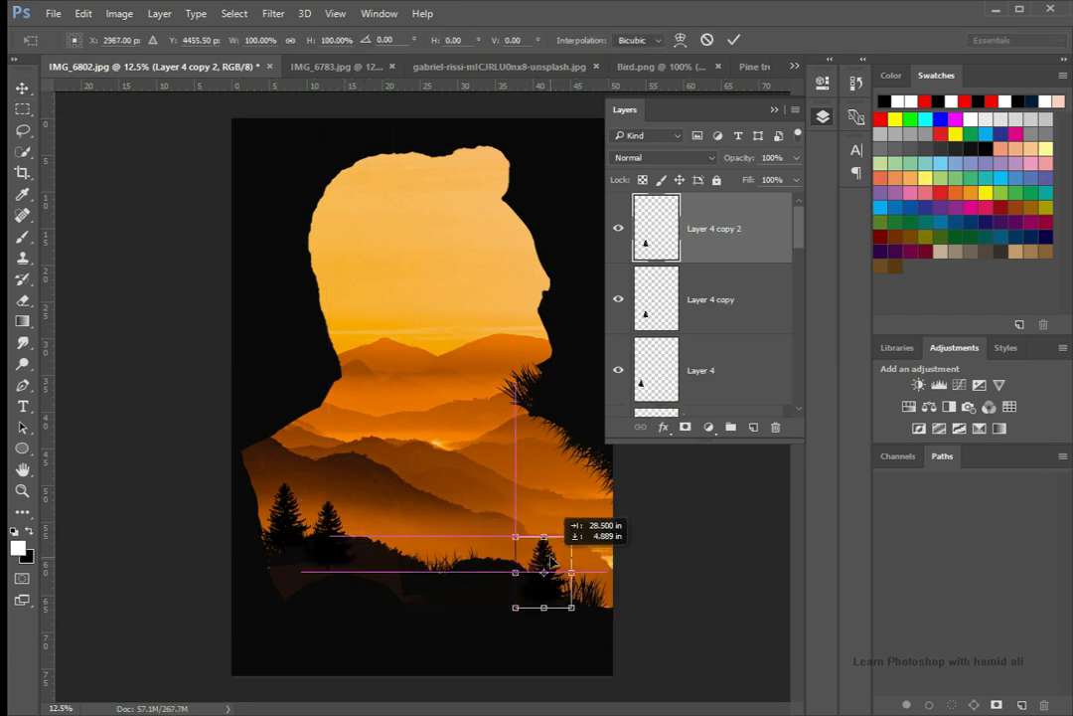
key("Return")
left_click(711, 556)
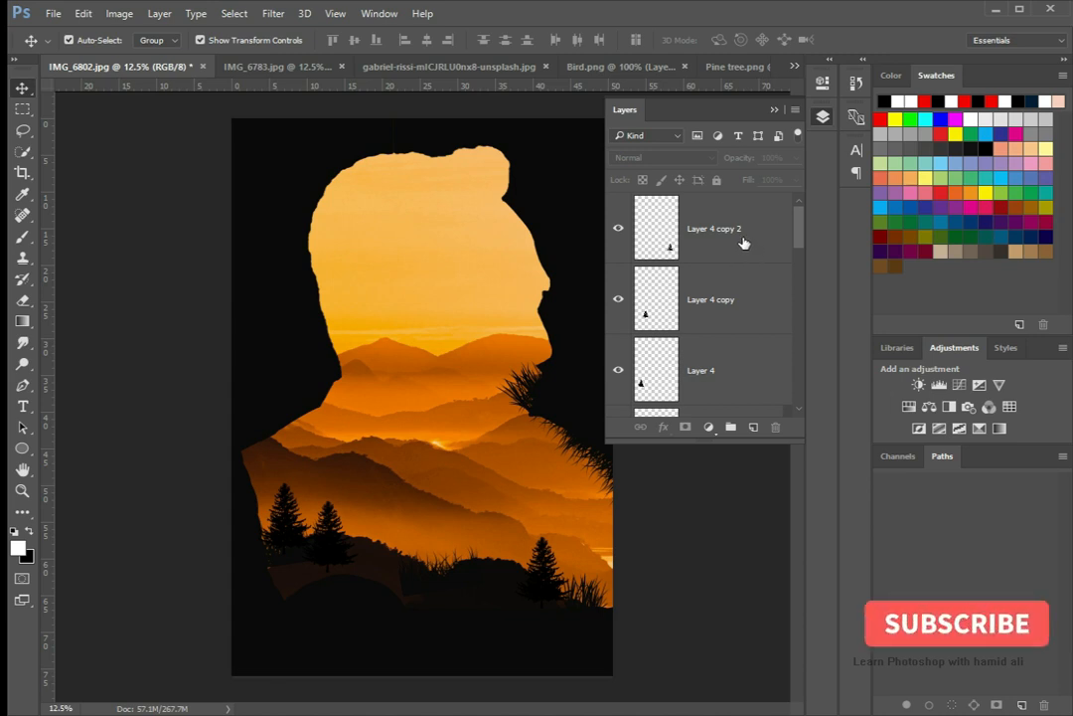
Bring the IMG_6783.jpg photo of the walking man into the portrait document and scale it to about 32% over the hills
left_click(775, 110)
left_click(318, 67)
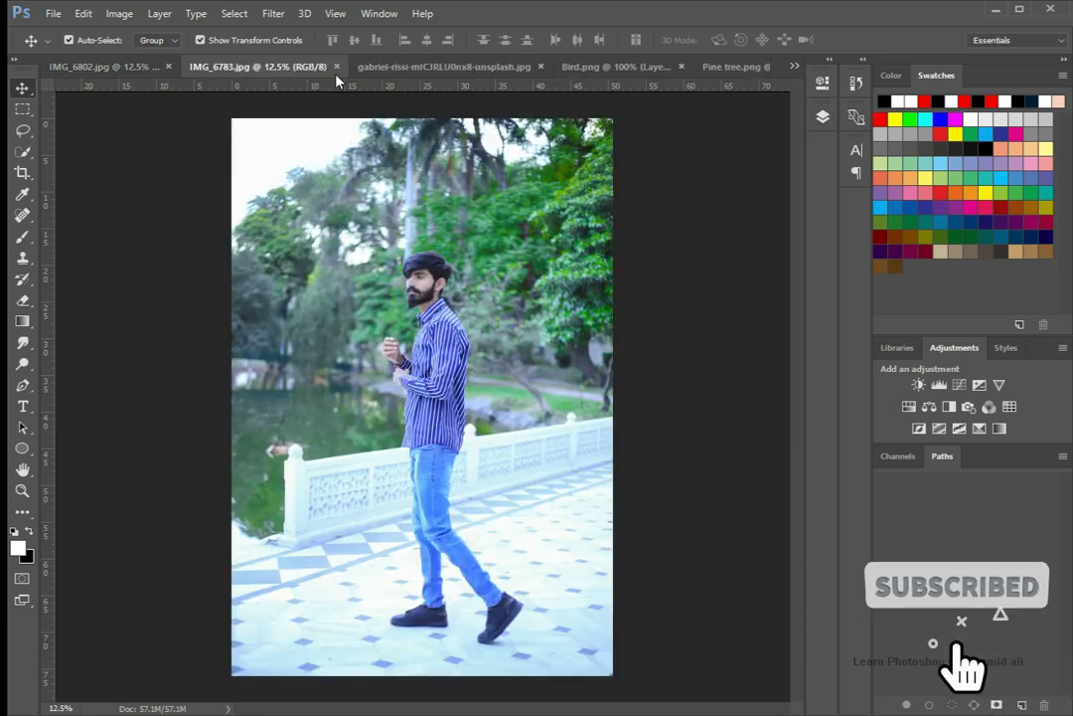
left_click_drag(431, 335, 467, 452)
key("ctrl+t")
left_click_drag(615, 246, 484, 443)
left_click_drag(467, 515, 452, 449)
Flip the walking man's photo horizontally and enlarge it slightly
right_click(418, 424)
left_click(493, 683)
right_click(421, 457)
left_click(498, 711)
right_click(420, 452)
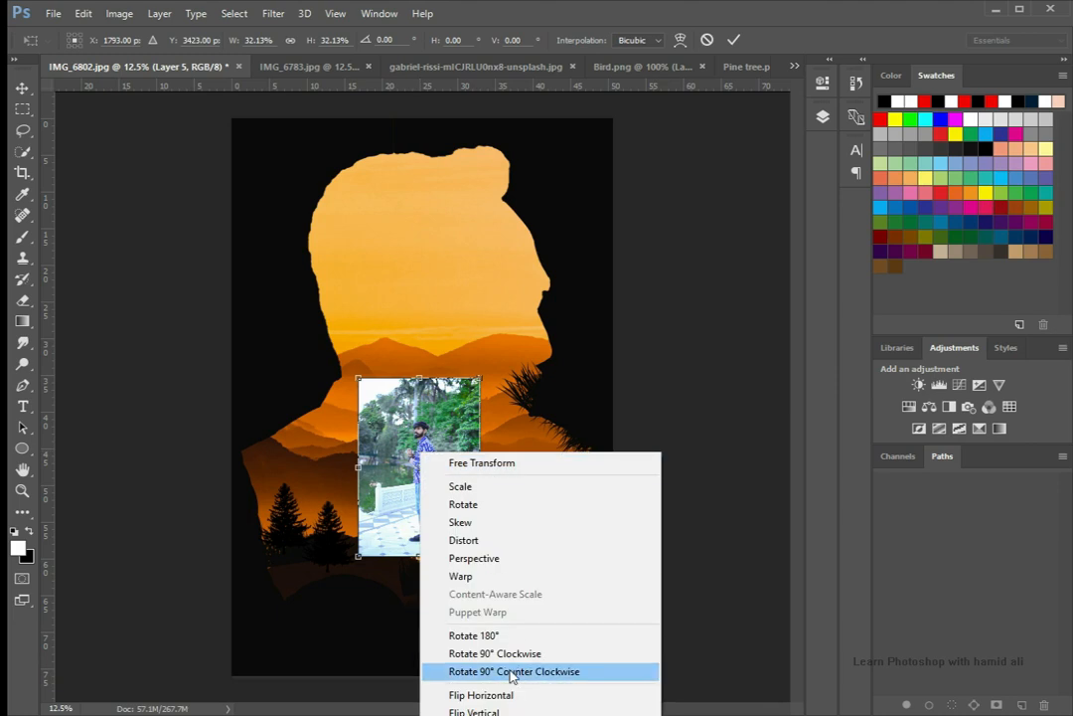
left_click(507, 695)
left_click_drag(480, 557, 489, 572)
key("Return")
Select the walking man in the placed photo with the Quick Selection tool
left_click_drag(443, 532, 445, 425)
left_click(404, 464, "ctrl")
left_click(405, 464, "ctrl")
left_click(404, 464, "ctrl")
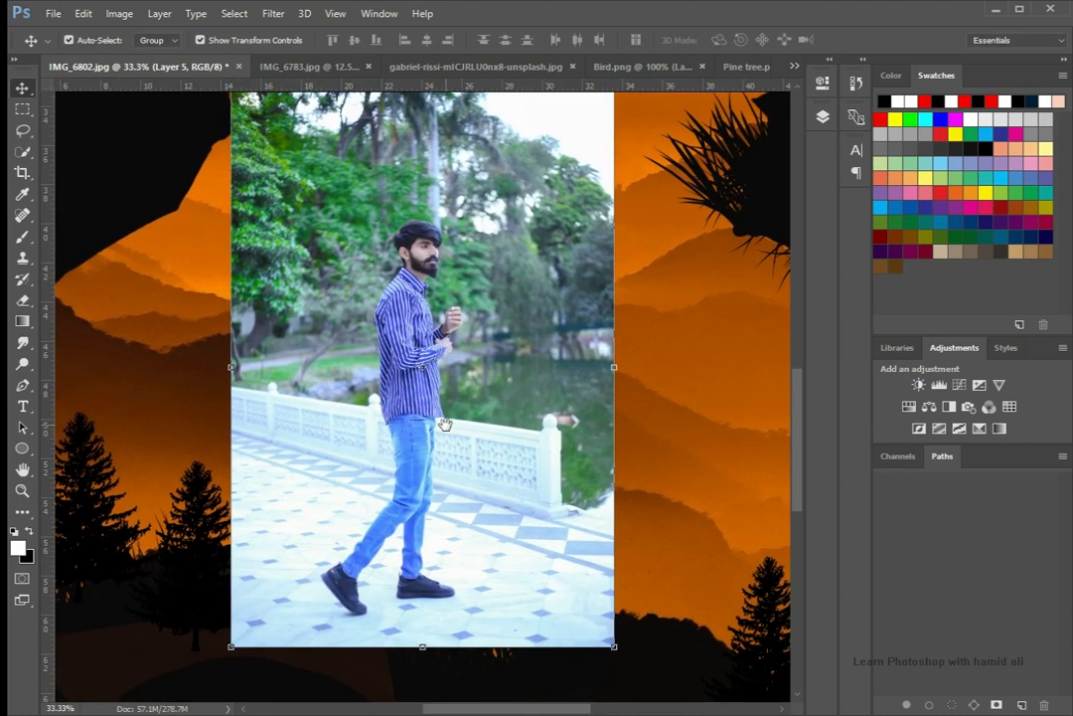
left_click(23, 152)
mouse_move(440, 343)
left_mouse_down()
mouse_move(402, 557)
mouse_move(429, 448)
left_mouse_up()
scroll(441, 329, "up", 3)
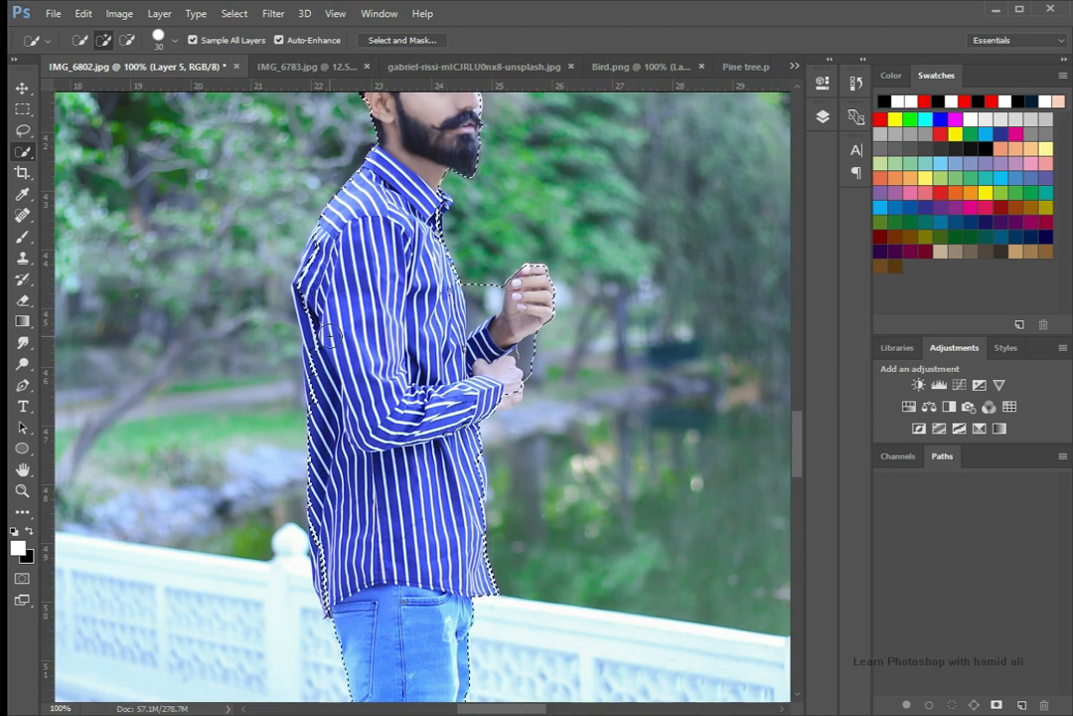
Subtract the background gaps around the man's hands from the selection using a smaller brush
key("[")
left_click(532, 354, "alt")
left_click(551, 299, "alt")
left_click(476, 319, "alt")
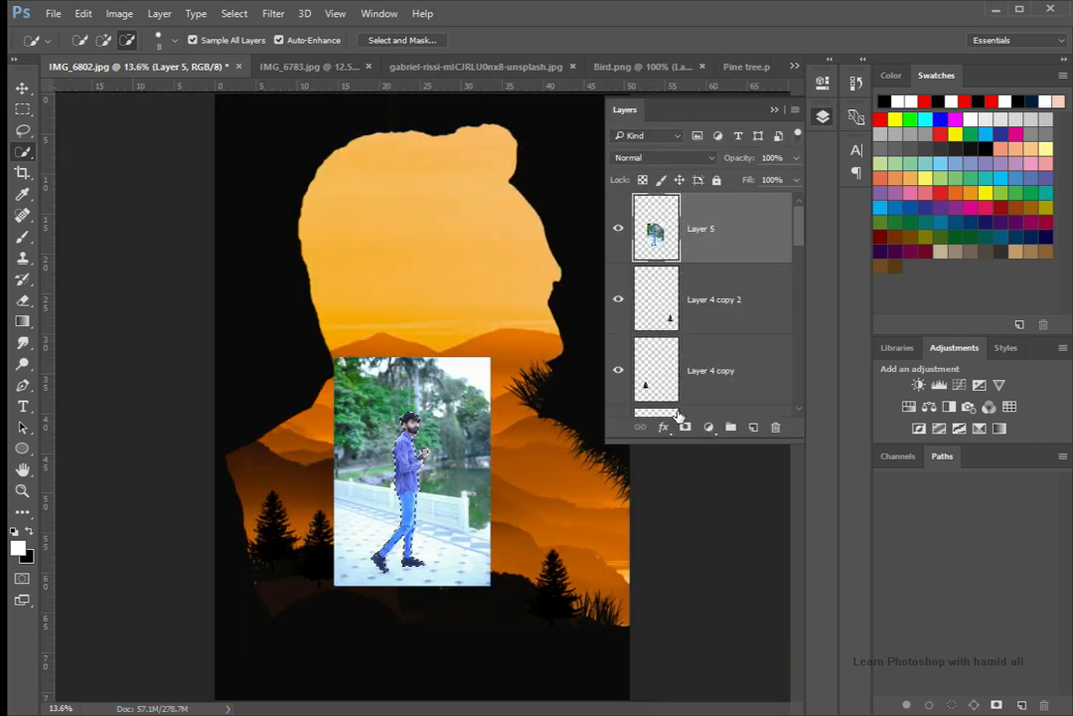
Mask the photo layer to the selected man and convert Layer 5 to a smart object
left_click(685, 426)
right_click(757, 235)
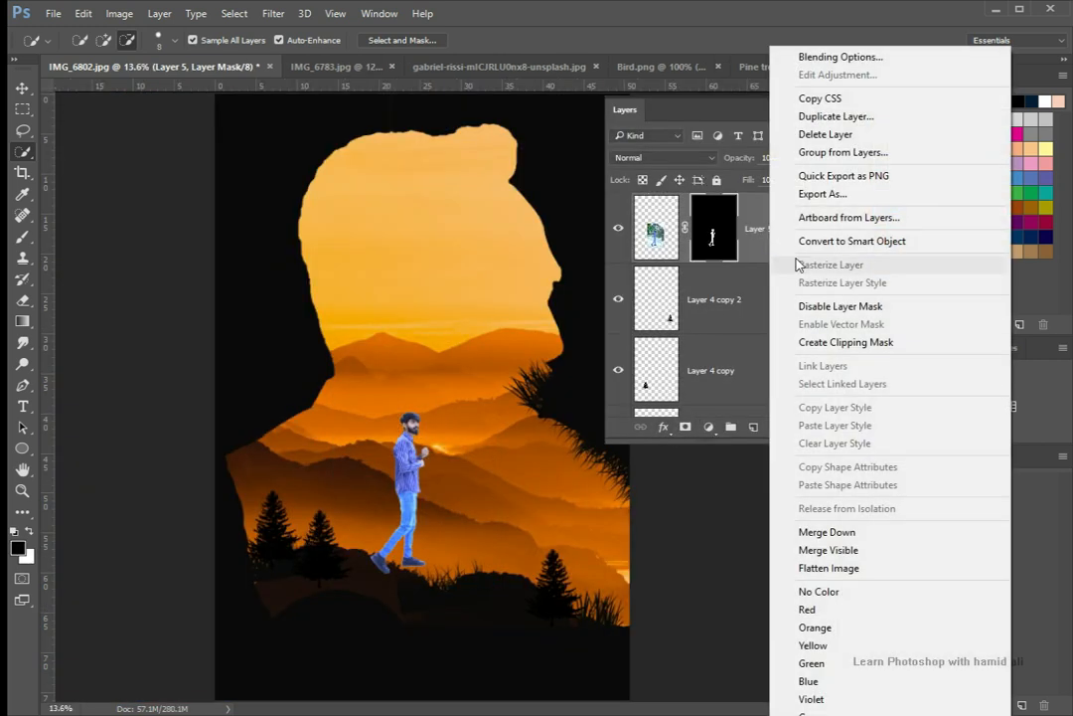
left_click(831, 241)
Enlarge the cut-out man slightly and stand him on the dark hill beside the pine trees
left_click(21, 87)
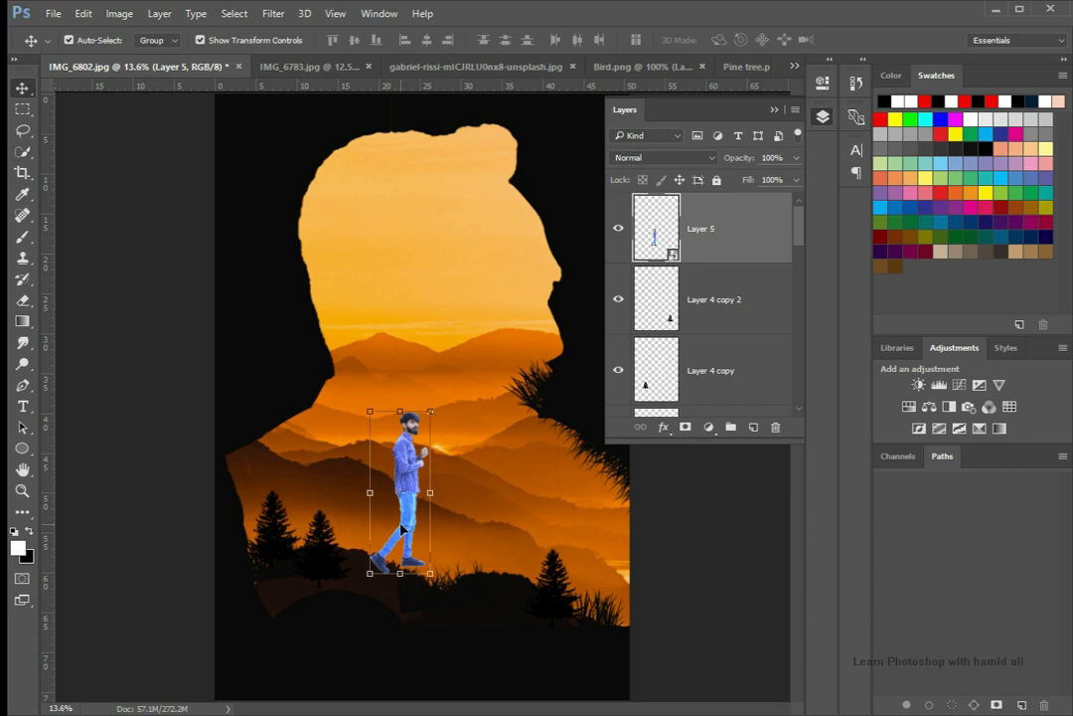
left_click(409, 500)
scroll(689, 256, "up", 3)
left_click(689, 255)
key("ctrl+t")
left_click_drag(433, 585, 442, 596)
left_click_drag(402, 492, 383, 480)
key("Return")
Apply a Color Overlay in pure black at 100% opacity to the walking man on Layer 5
left_click(664, 426)
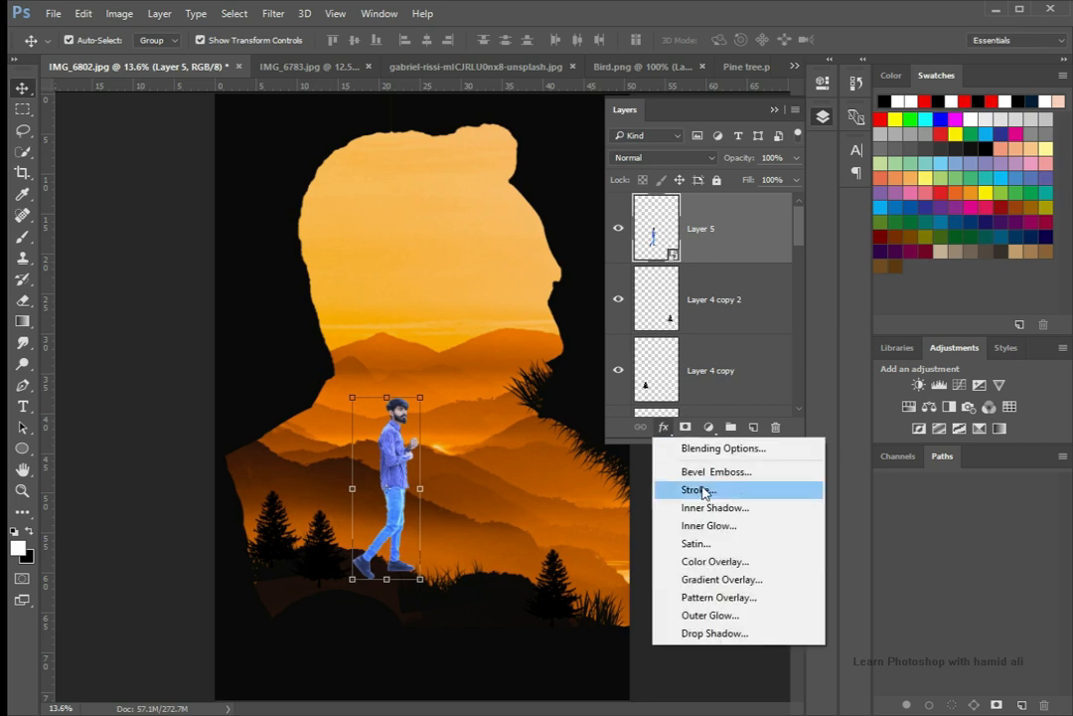
left_click(719, 560)
left_click_drag(661, 130, 785, 264)
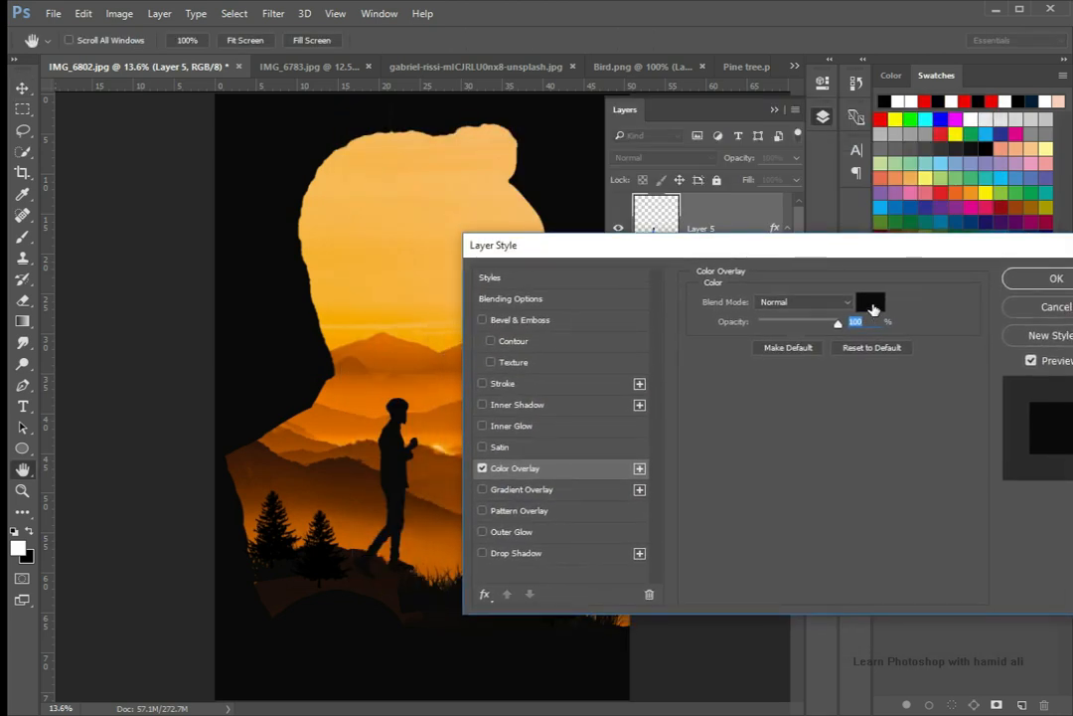
left_click(870, 301)
left_click(935, 365)
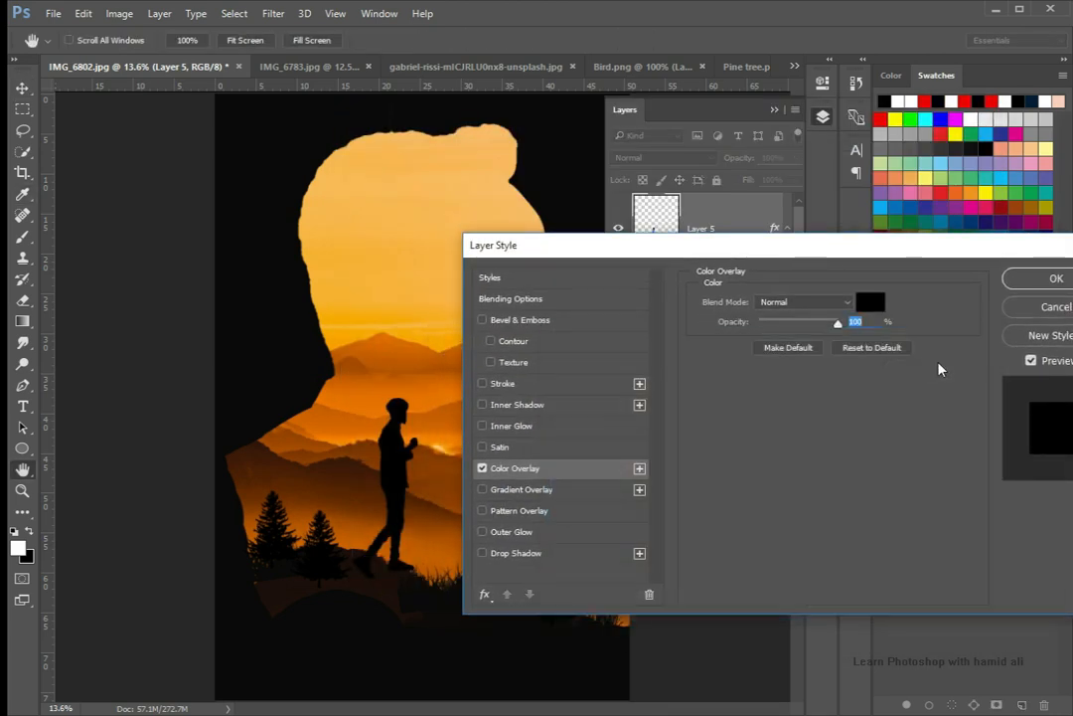
key("Return")
Enlarge the black walking figure a little more and adjust its position on the hill
left_click_drag(420, 398, 431, 386)
left_click_drag(396, 436, 403, 432)
key("Return")
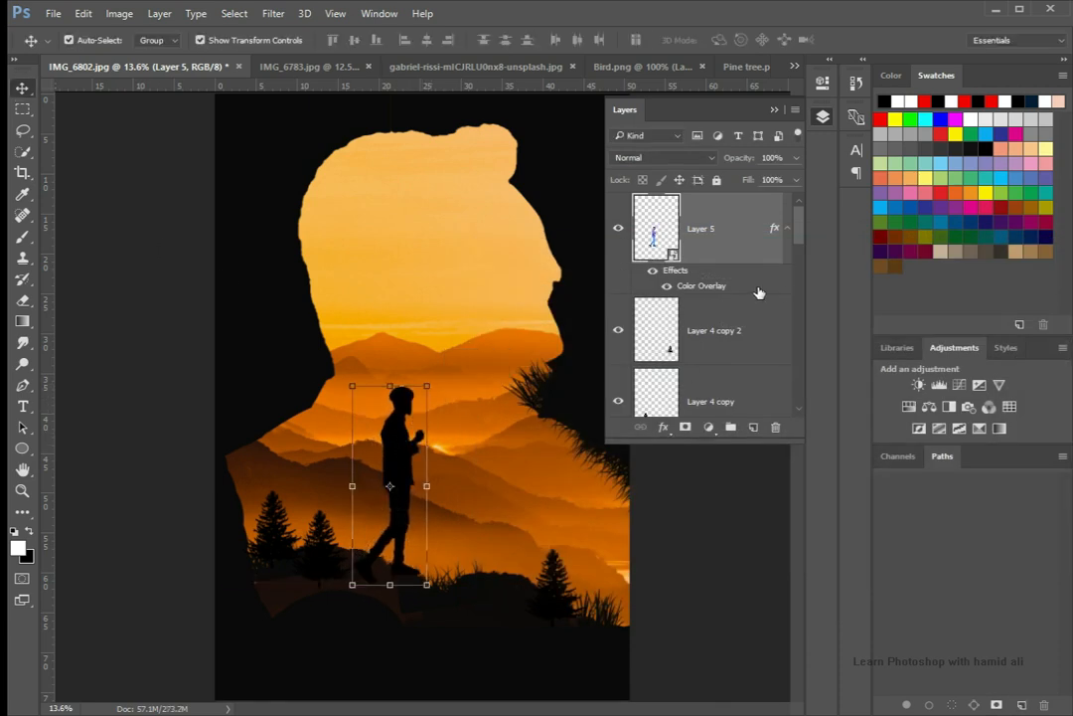
Add a new layer on top and paint one white sun disc in the sky with a 1200 px brush
key("g")
left_click(774, 109)
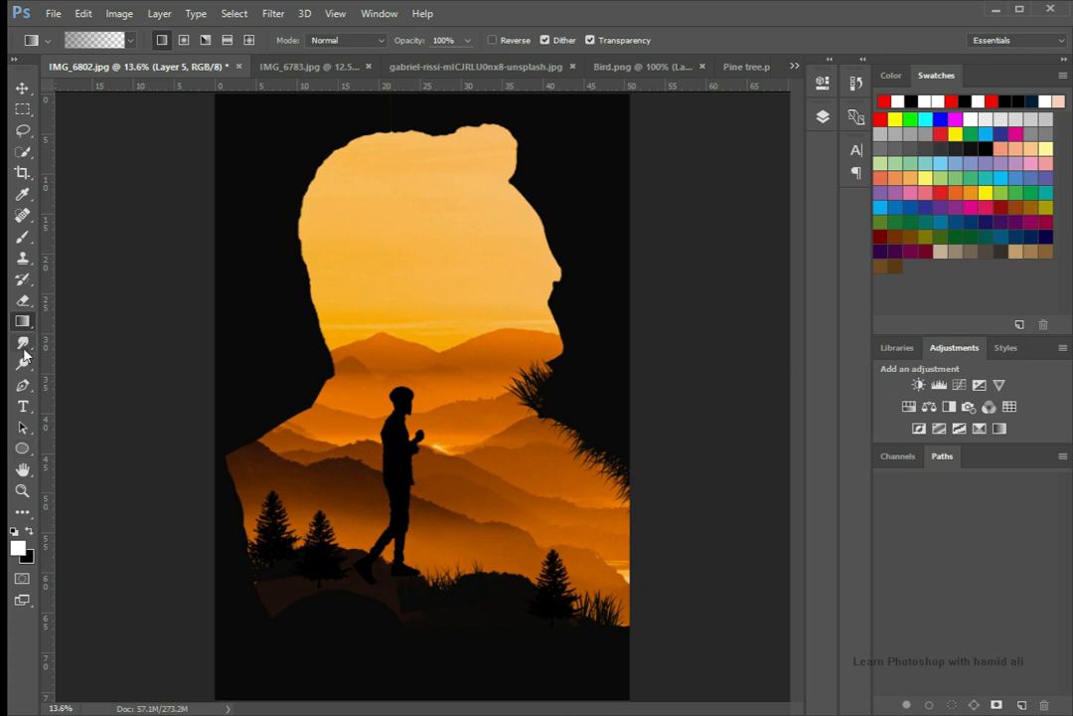
left_click(23, 450)
left_click(22, 236)
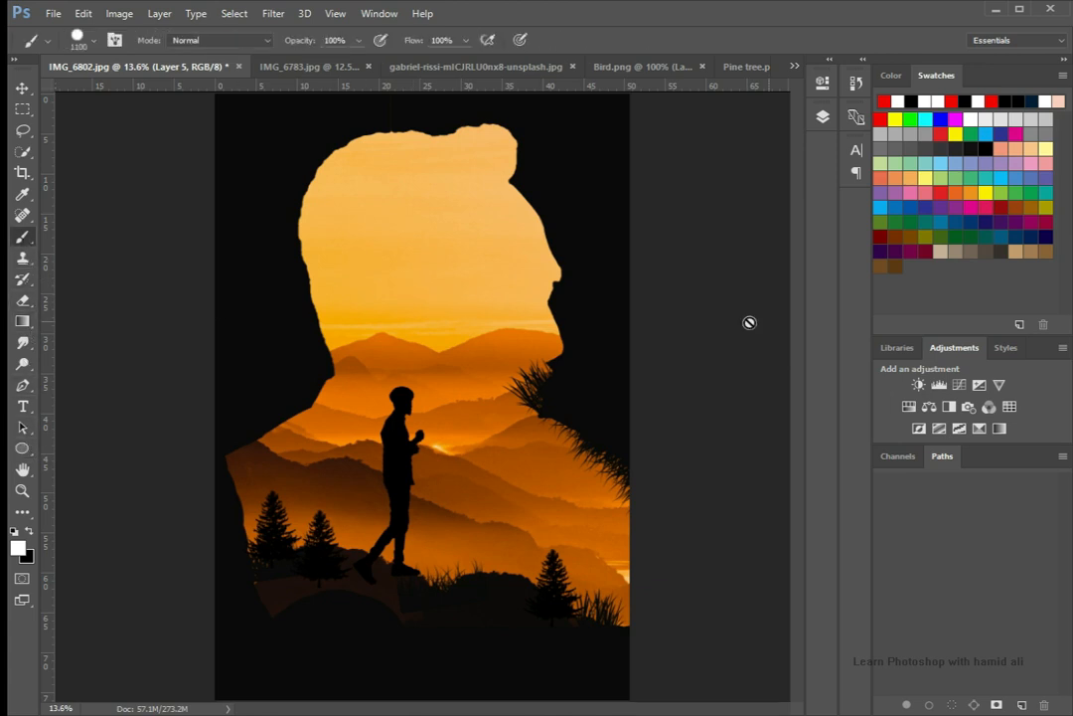
left_click(823, 118)
left_click(754, 426)
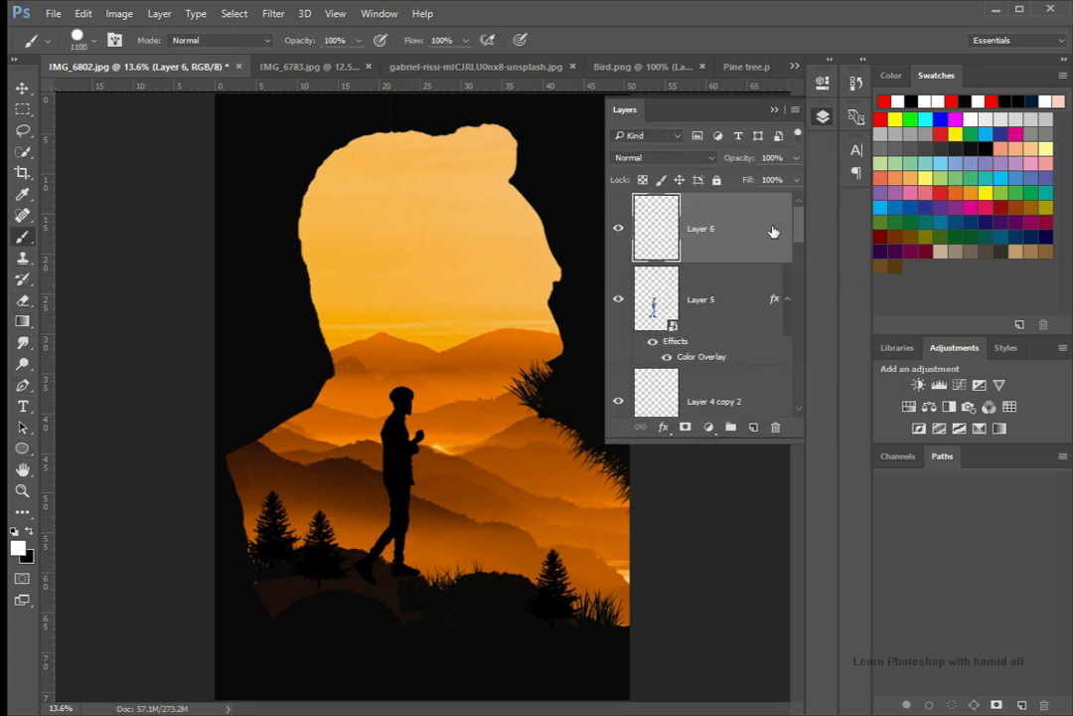
left_click(779, 111)
key("]")
left_click(425, 254)
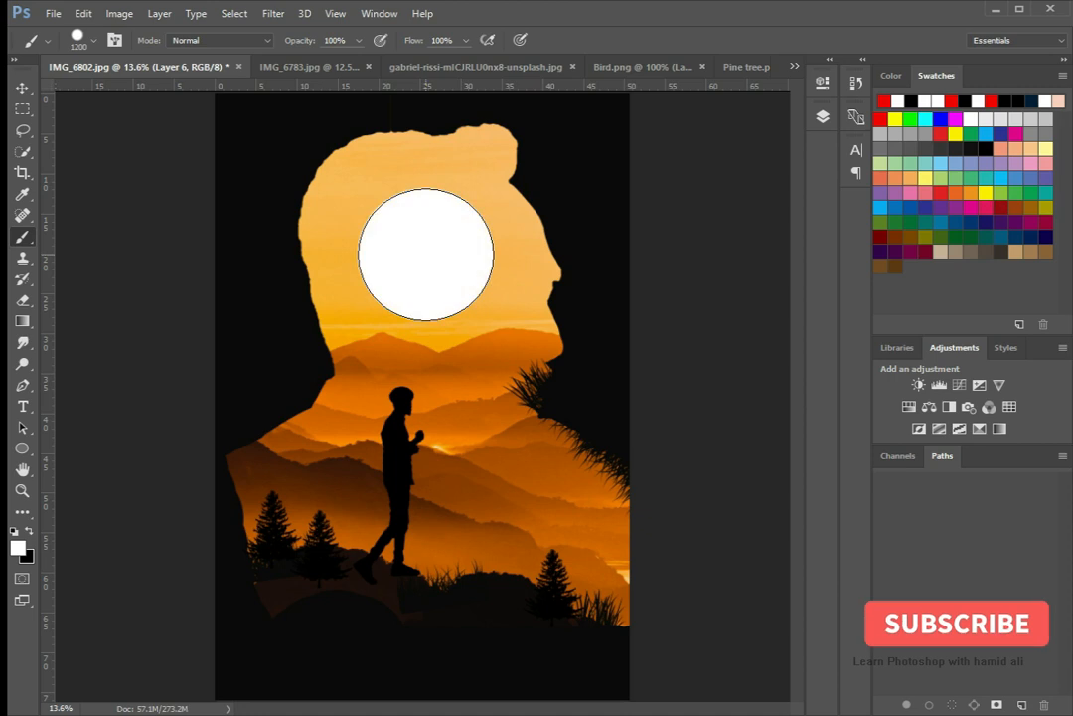
Add a layer mask to Layer 6 from the sun disc's circular selection and make black the foreground color
left_click(823, 117)
left_click(694, 427)
key("x")
left_click(823, 116)
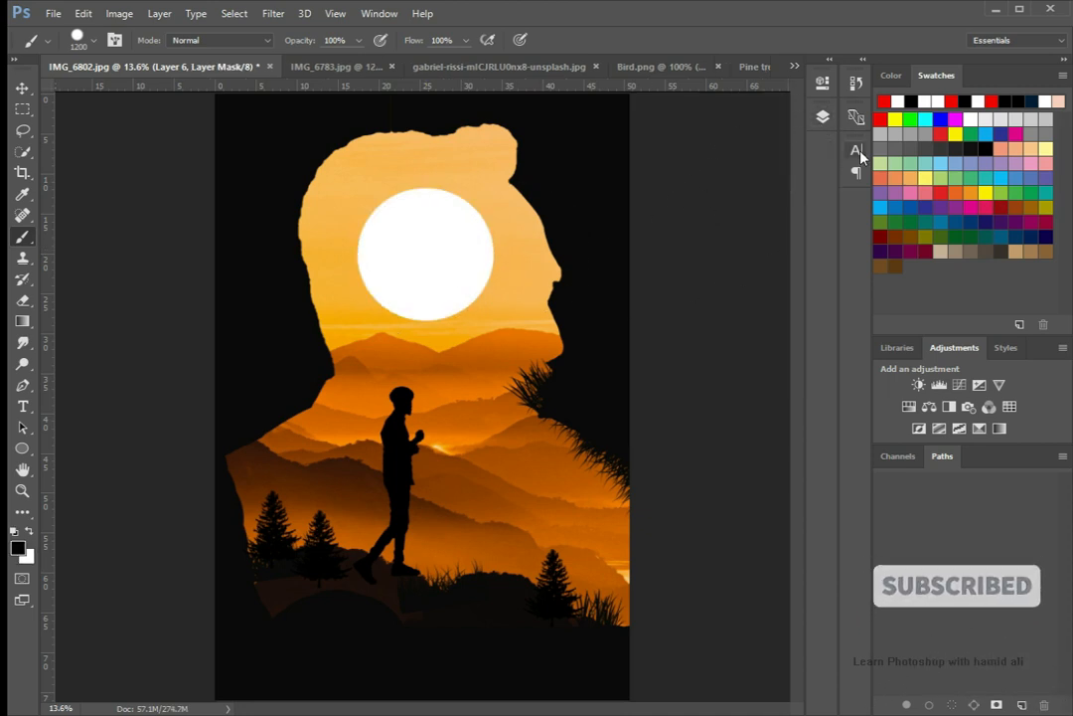
left_click(823, 116)
key("ctrl+z")
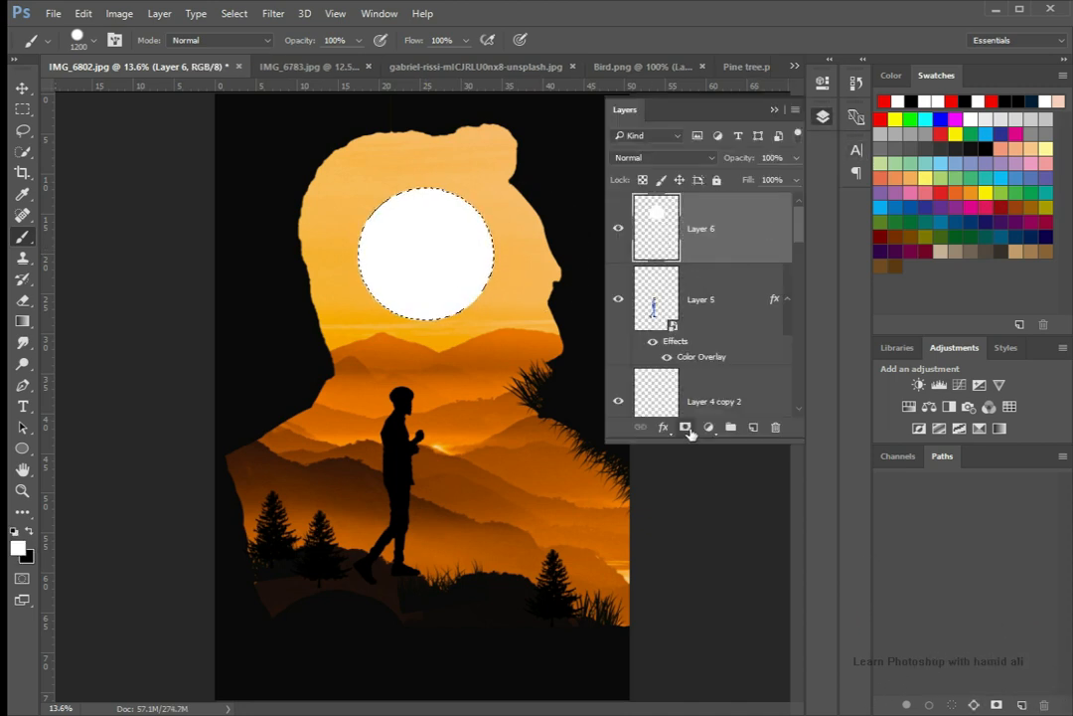
left_click(685, 426)
key("x")
left_click(776, 111)
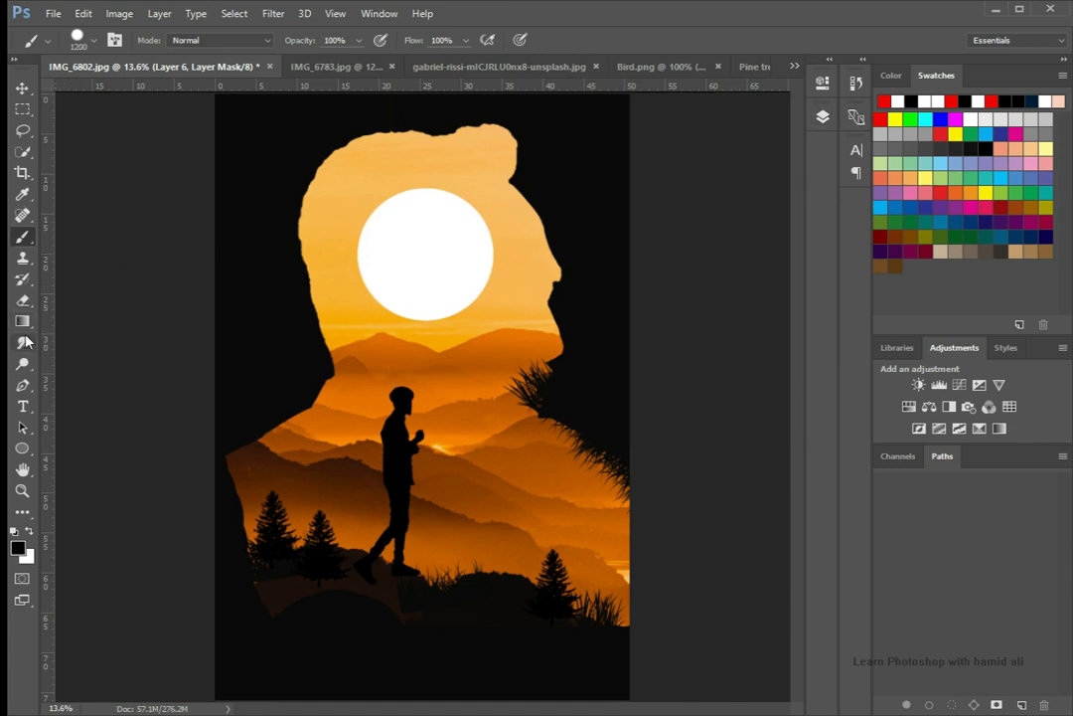
Fade the lower half of the sun into the sky with linear gradients on its layer mask
key("g")
left_click_drag(430, 318, 432, 321)
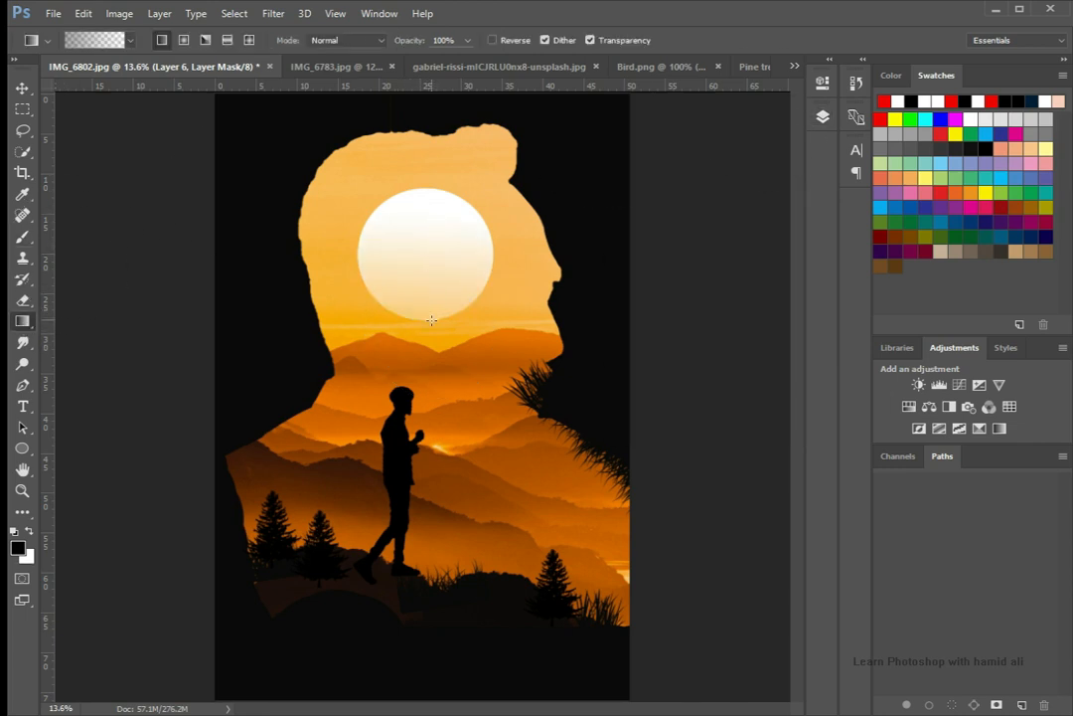
left_click_drag(426, 240, 427, 240)
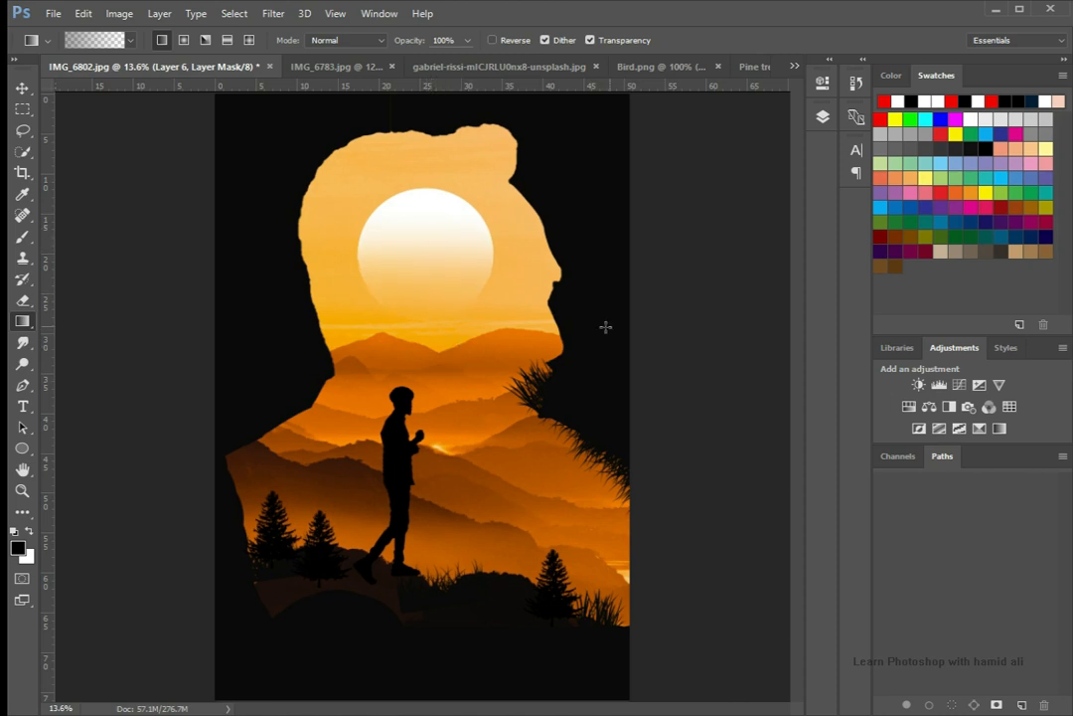
Bring the flock from Bird.png into the portrait document and size and place it across the lower part of the sun
left_click(664, 67)
key("x")
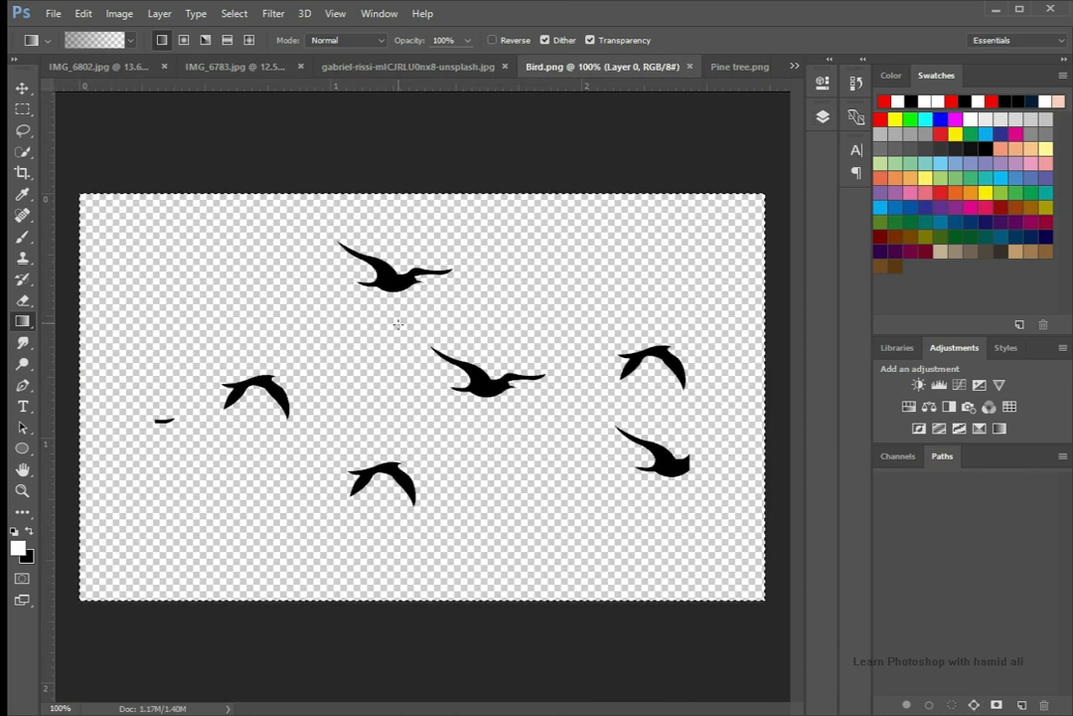
left_click(22, 89)
left_click_drag(404, 224, 494, 293)
key("Return")
left_click(708, 362)
left_click(471, 283)
left_click(509, 296)
key("Return")
left_click(514, 297)
left_click(516, 303)
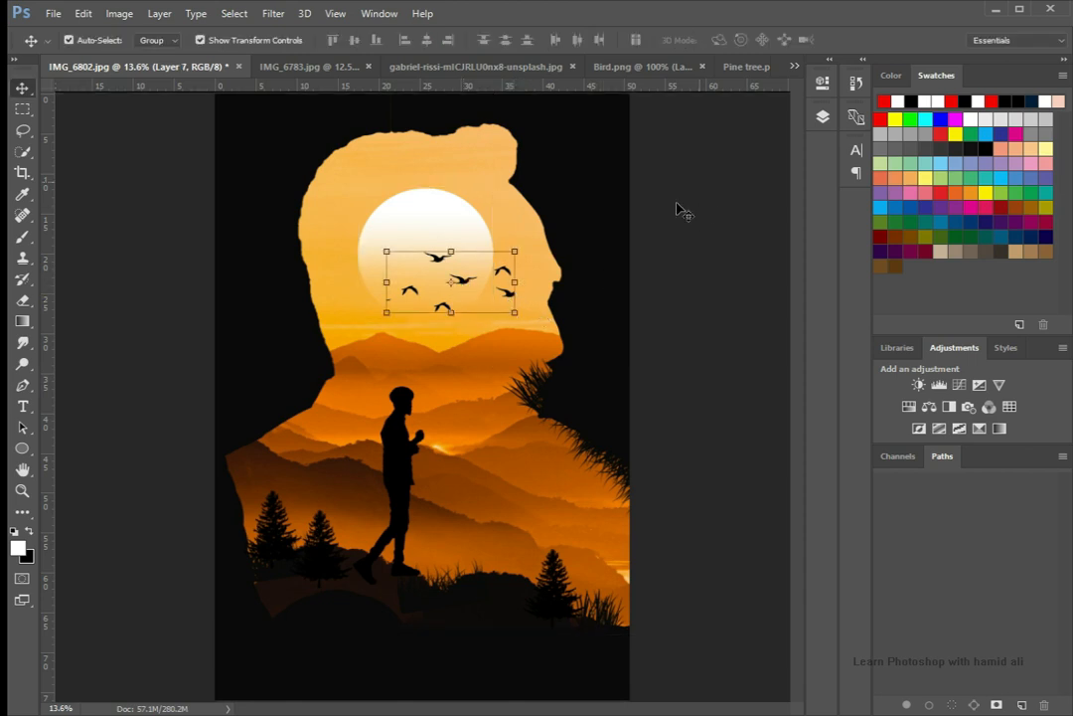
Apply a black Color Overlay at 100% opacity to the birds on Layer 7
left_click(823, 117)
left_click(672, 428)
left_click(696, 564)
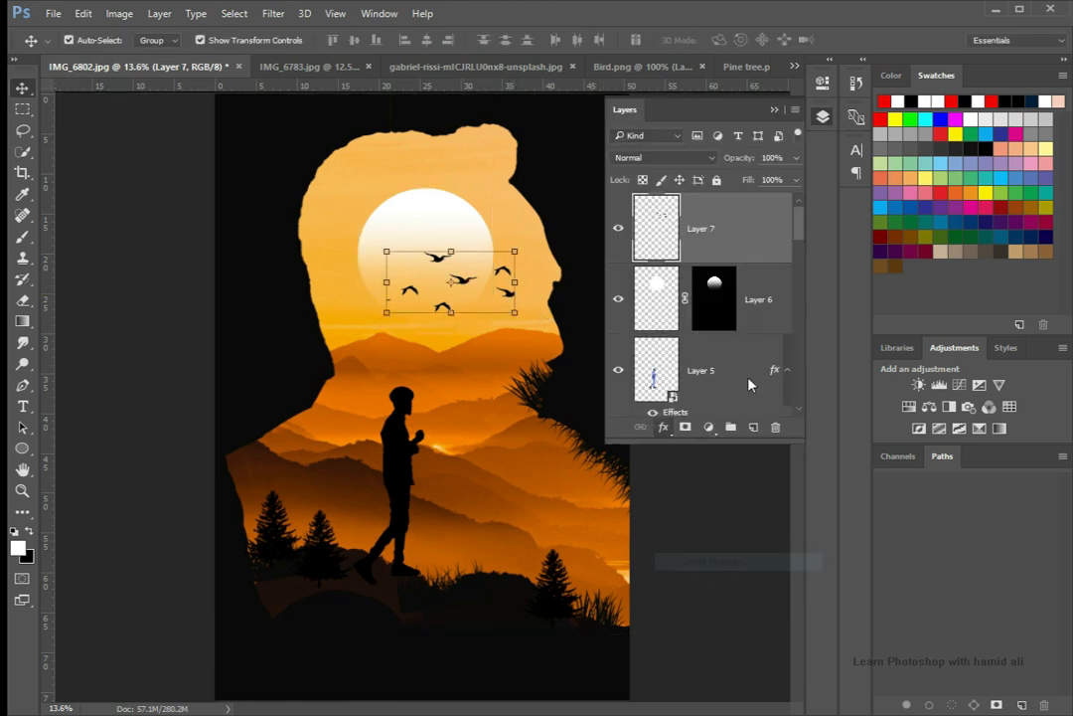
left_click(618, 189)
left_click(939, 366)
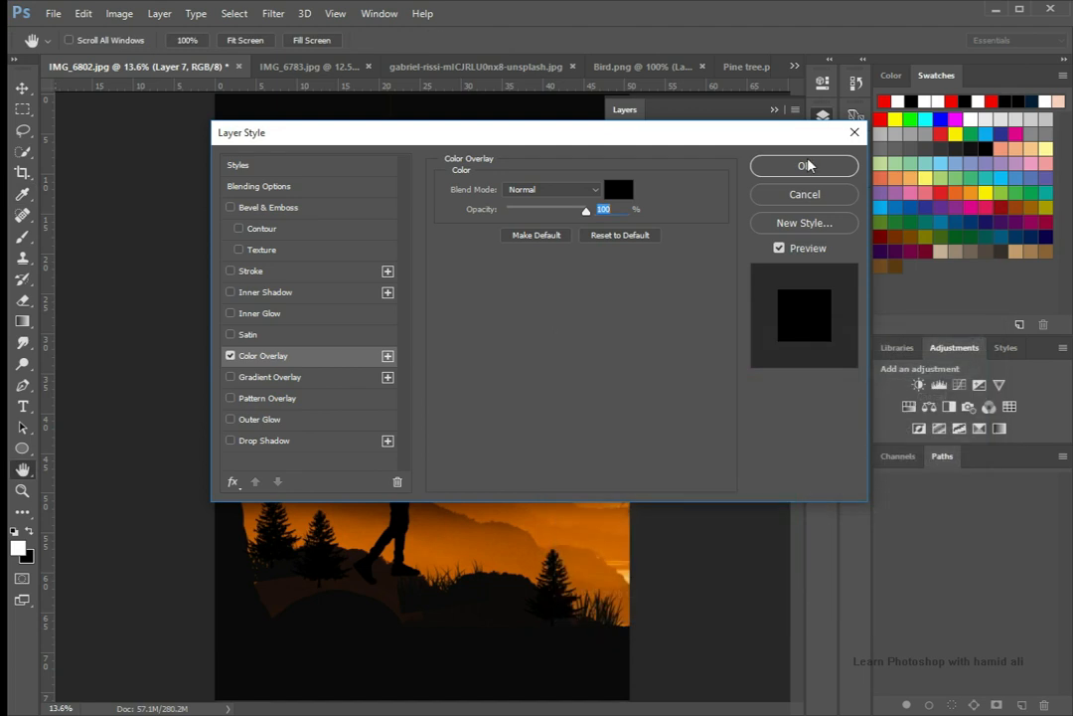
left_click(802, 166)
Merge all the visible layers into one and fit the whole portrait in the view
scroll(756, 299, "down", 5)
left_click(769, 394)
key("ctrl+shift+e")
left_click(823, 116)
key("ctrl+0")
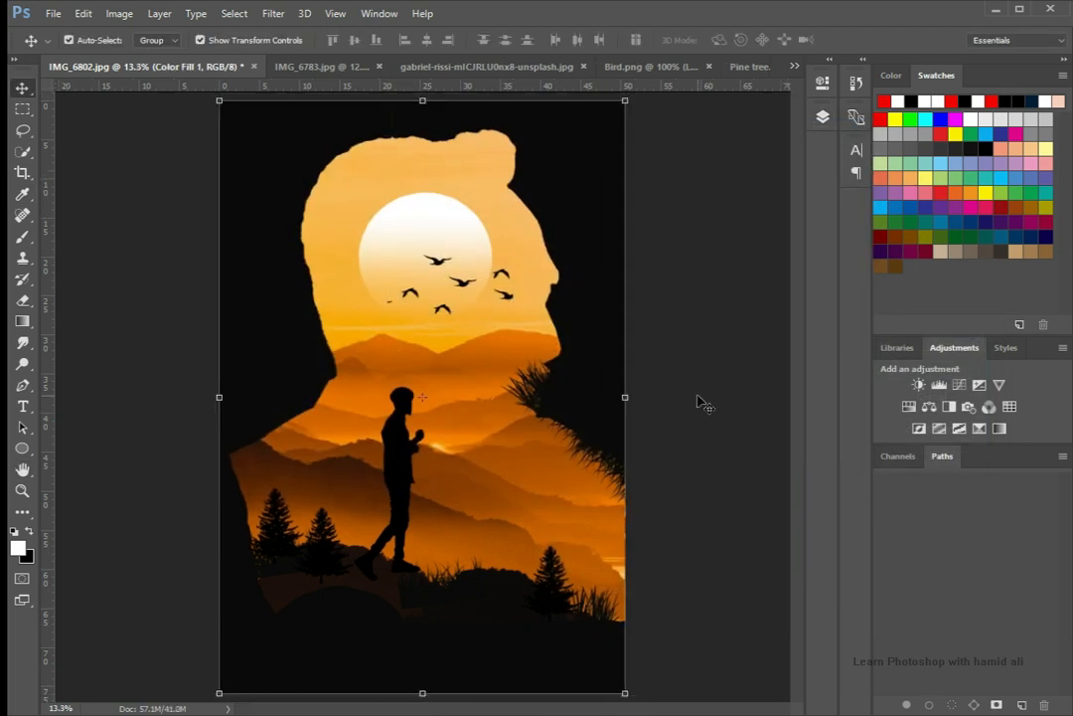